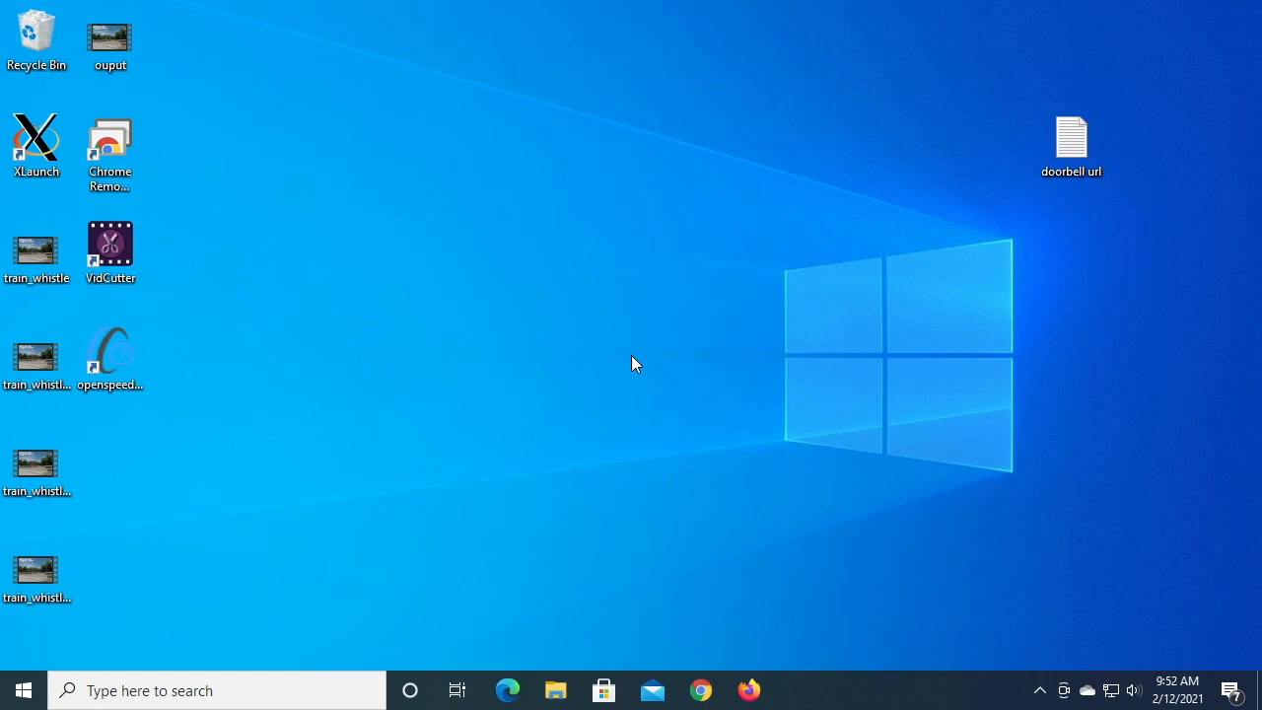
Search the web for "vlc" in Chrome, view the official VLC download page on videolan.org, and close the browser
click(701, 690)
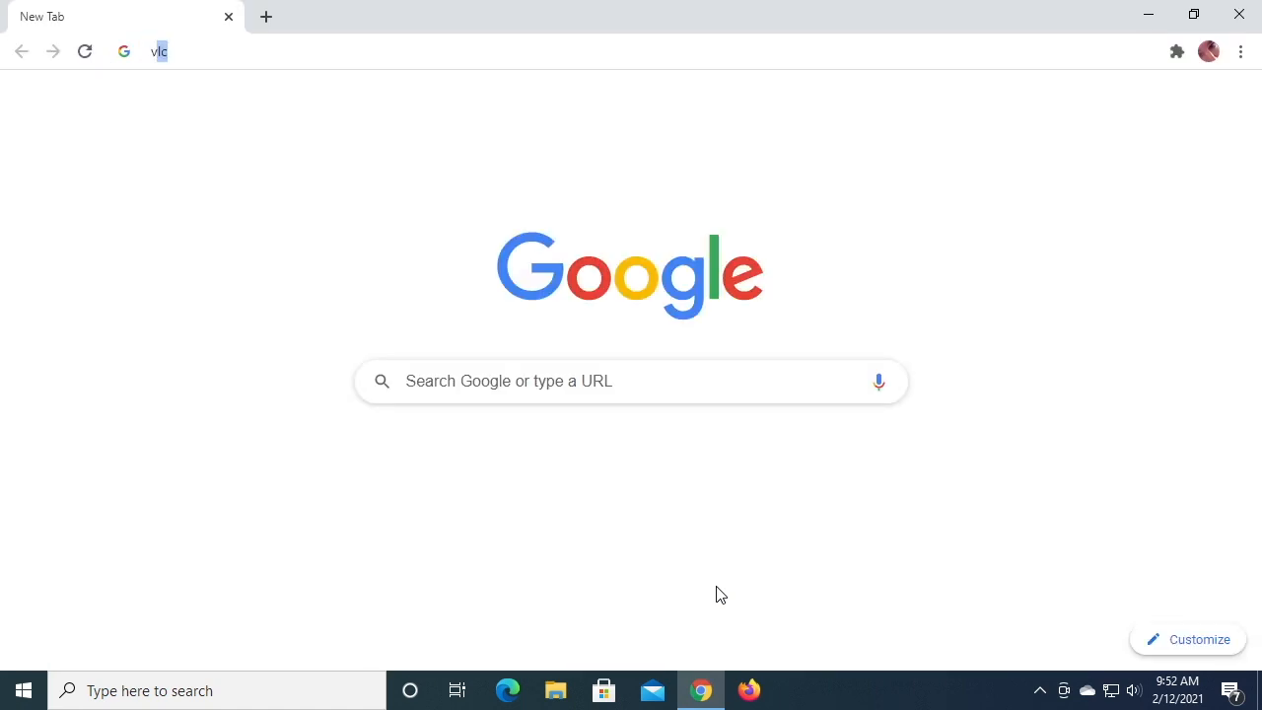
text(vlc)
key(Return)
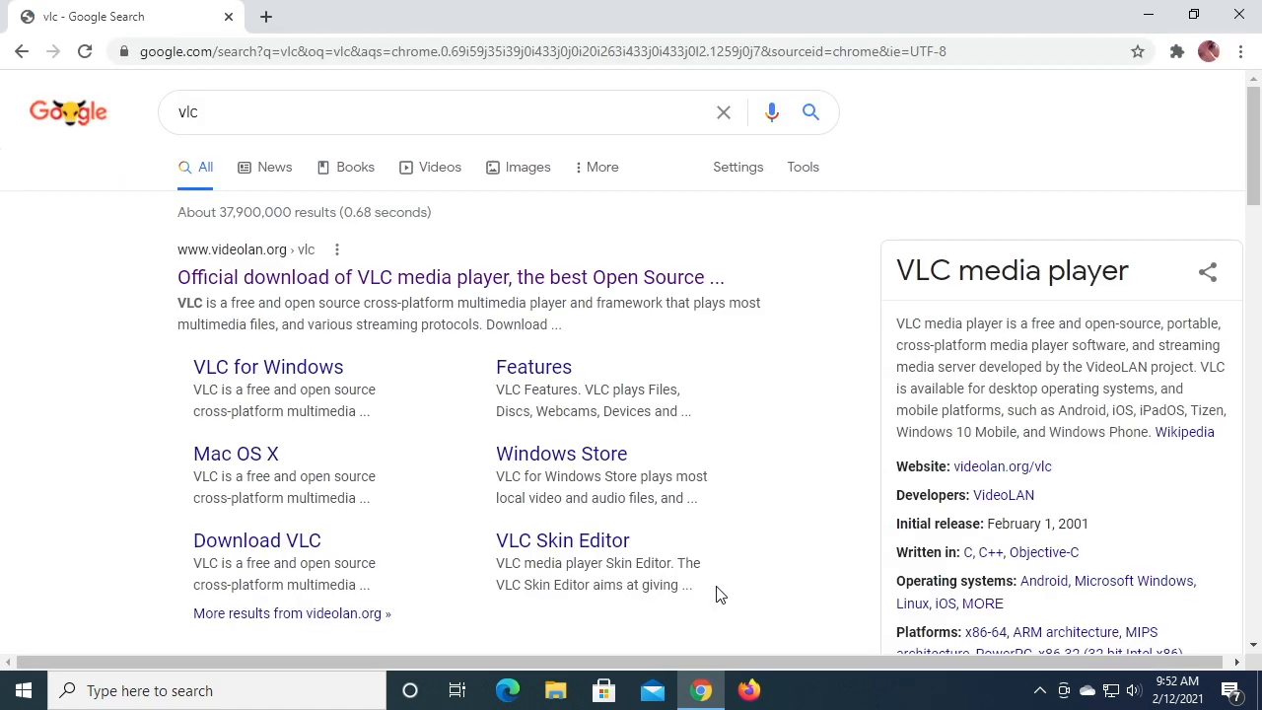
click(212, 282)
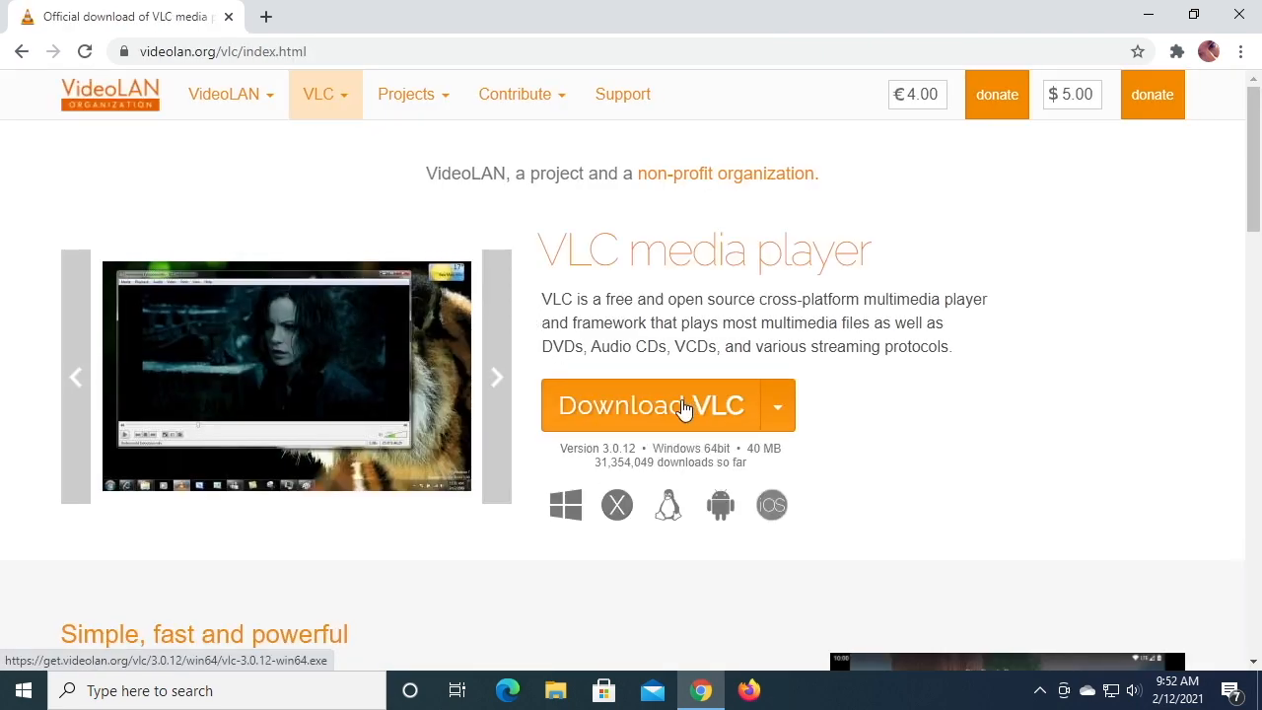
click(1245, 17)
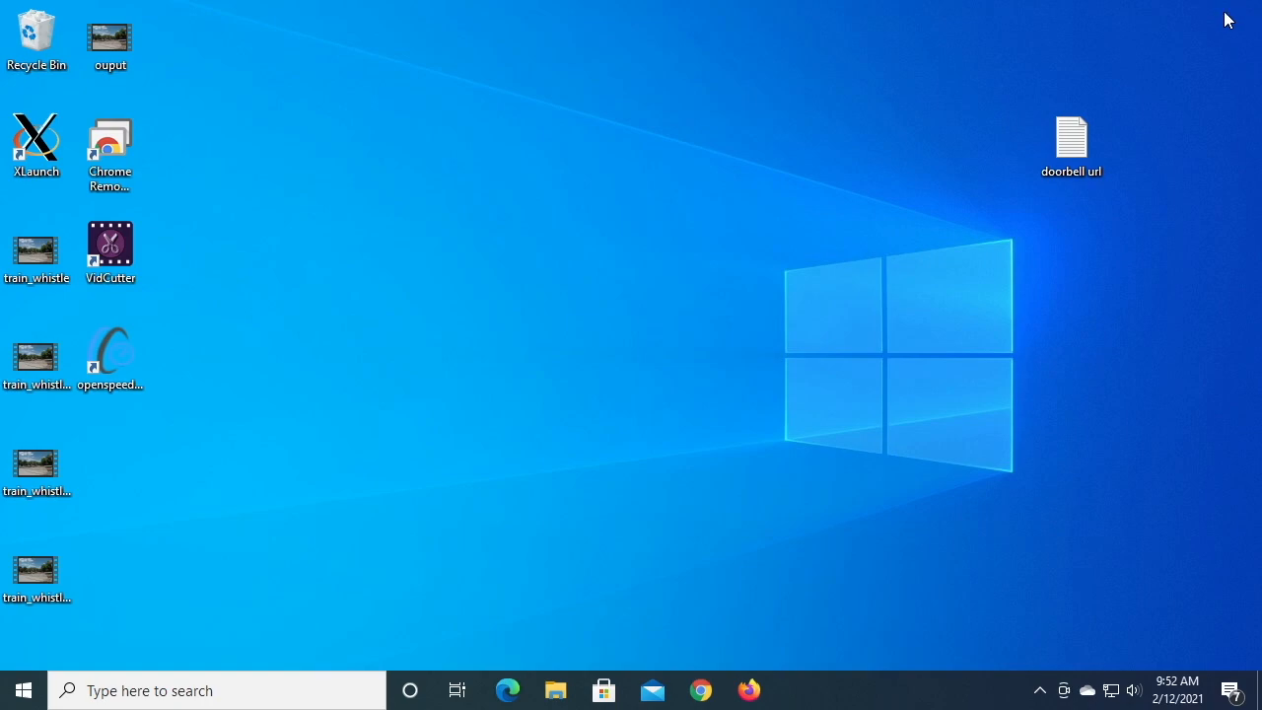
Open the VLC program folder that contains the vlc application by following the file location of its Start menu shortcut
click(24, 690)
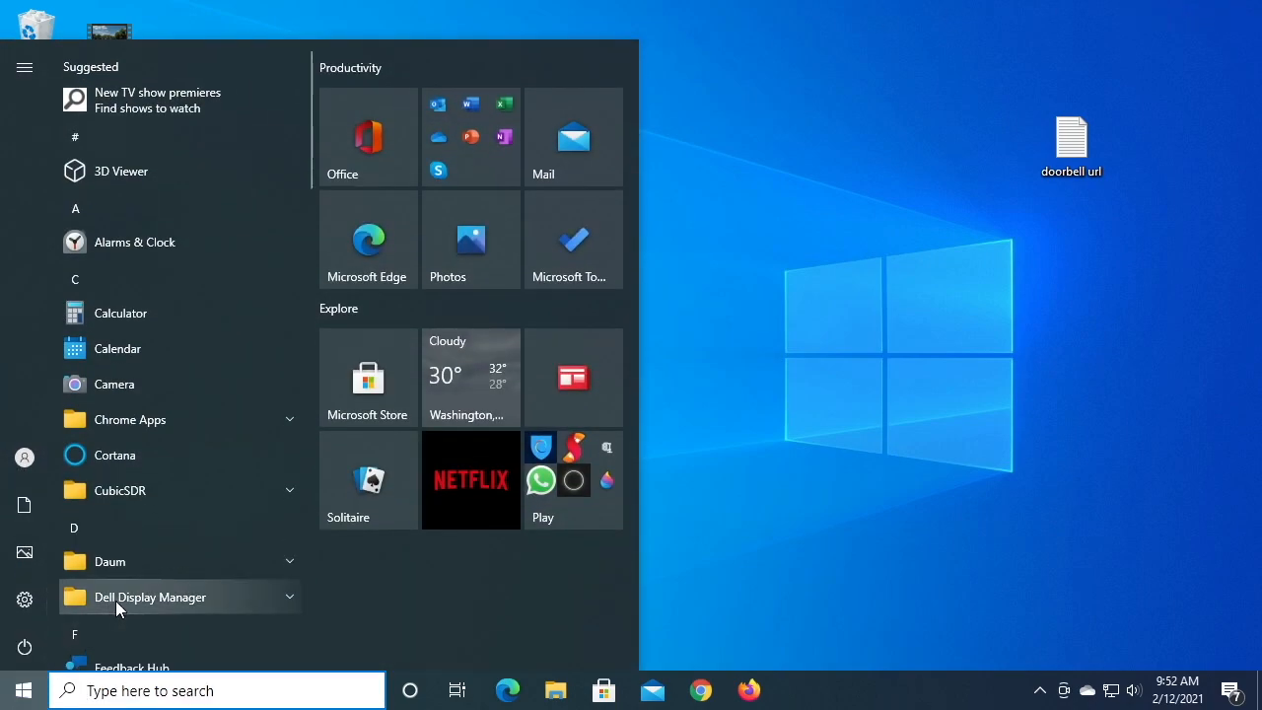
scroll(115, 600, down, 12)
scroll(115, 600, down, 1)
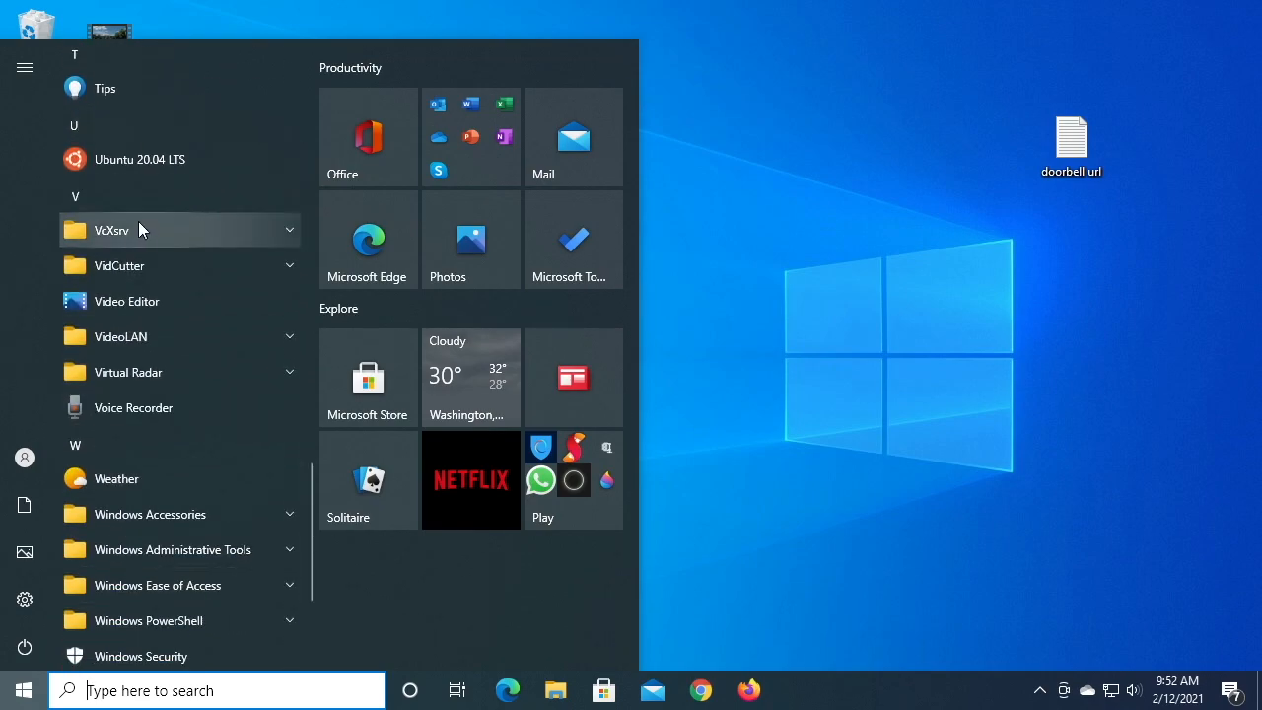
click(184, 336)
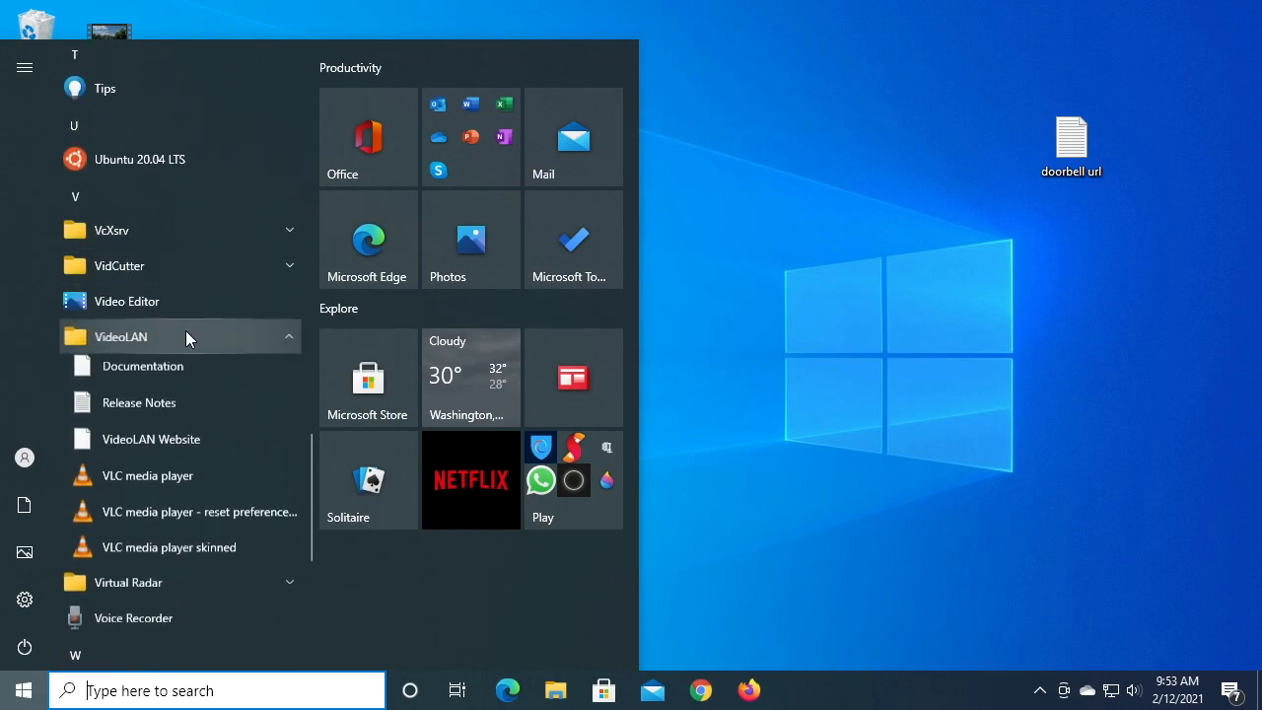
right_click(150, 475)
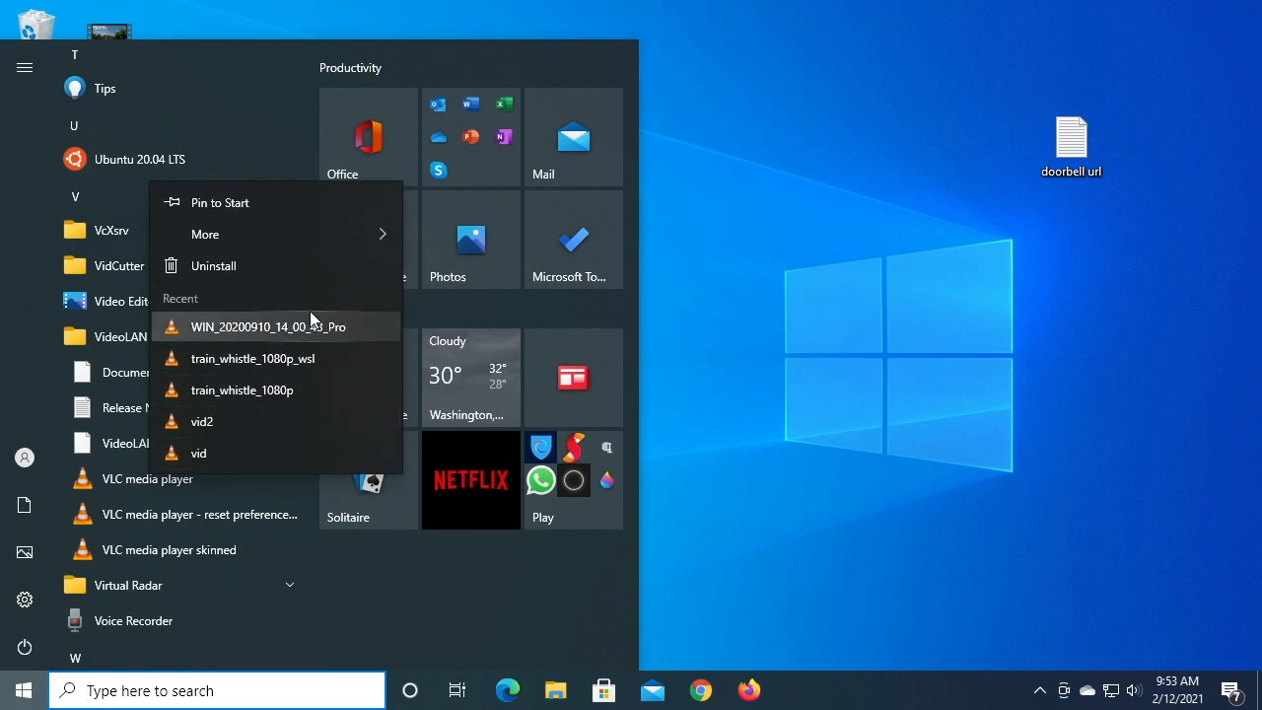
mouse_move(309, 229)
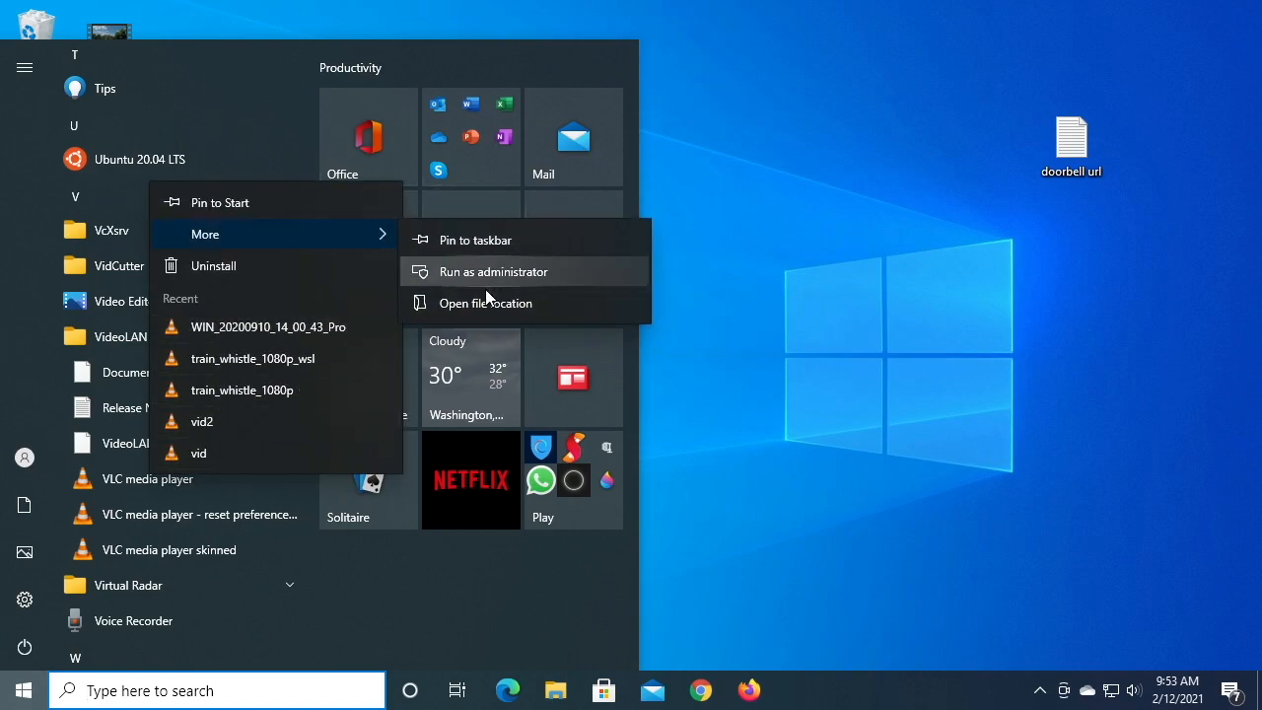
click(472, 304)
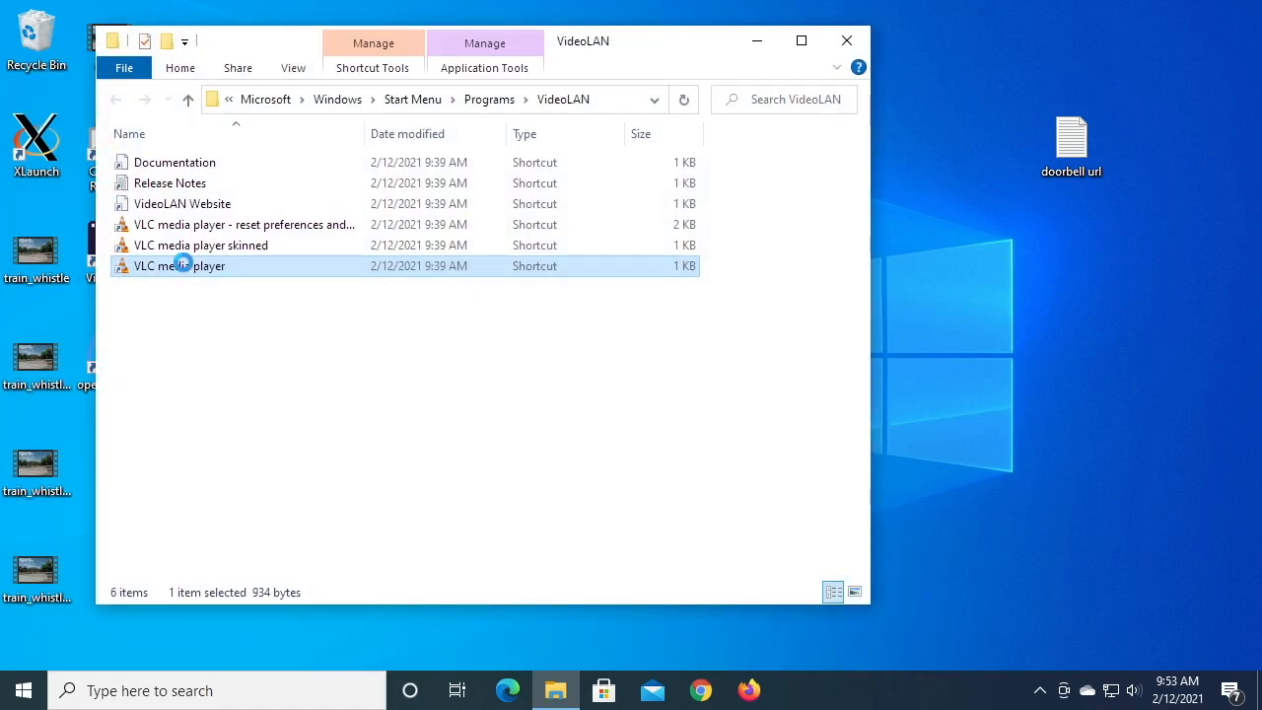
right_click(185, 270)
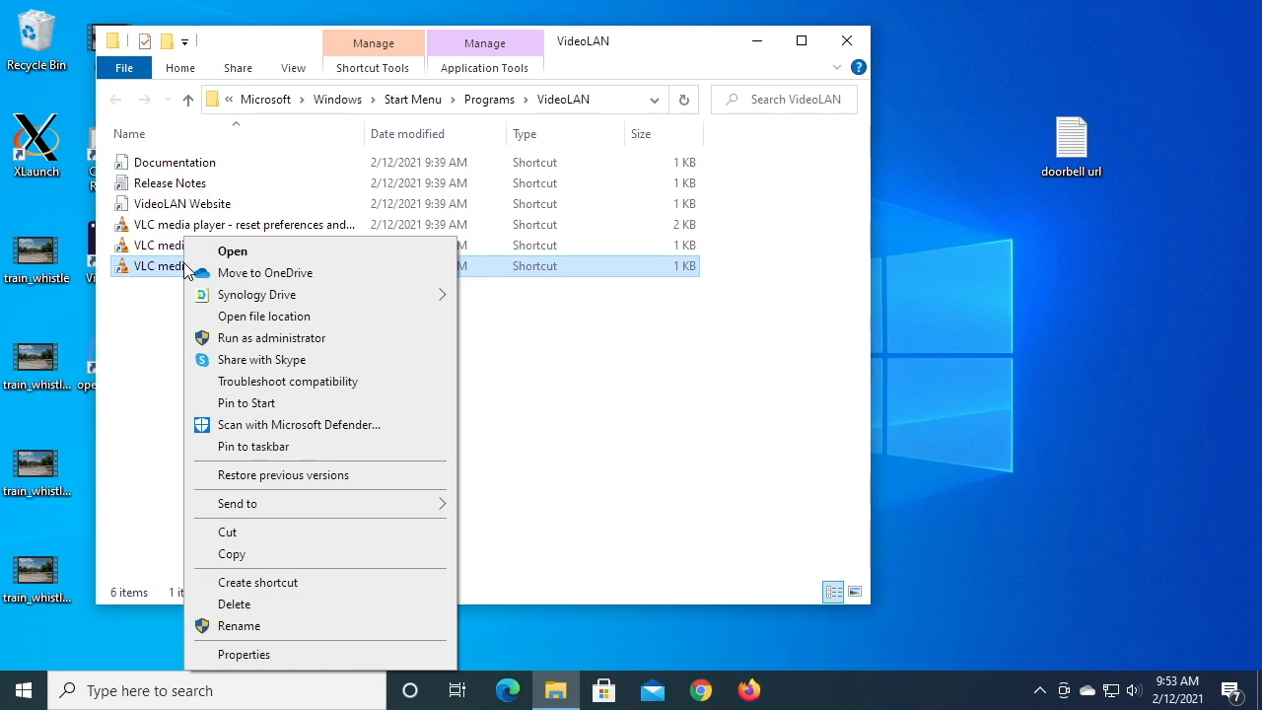
click(248, 319)
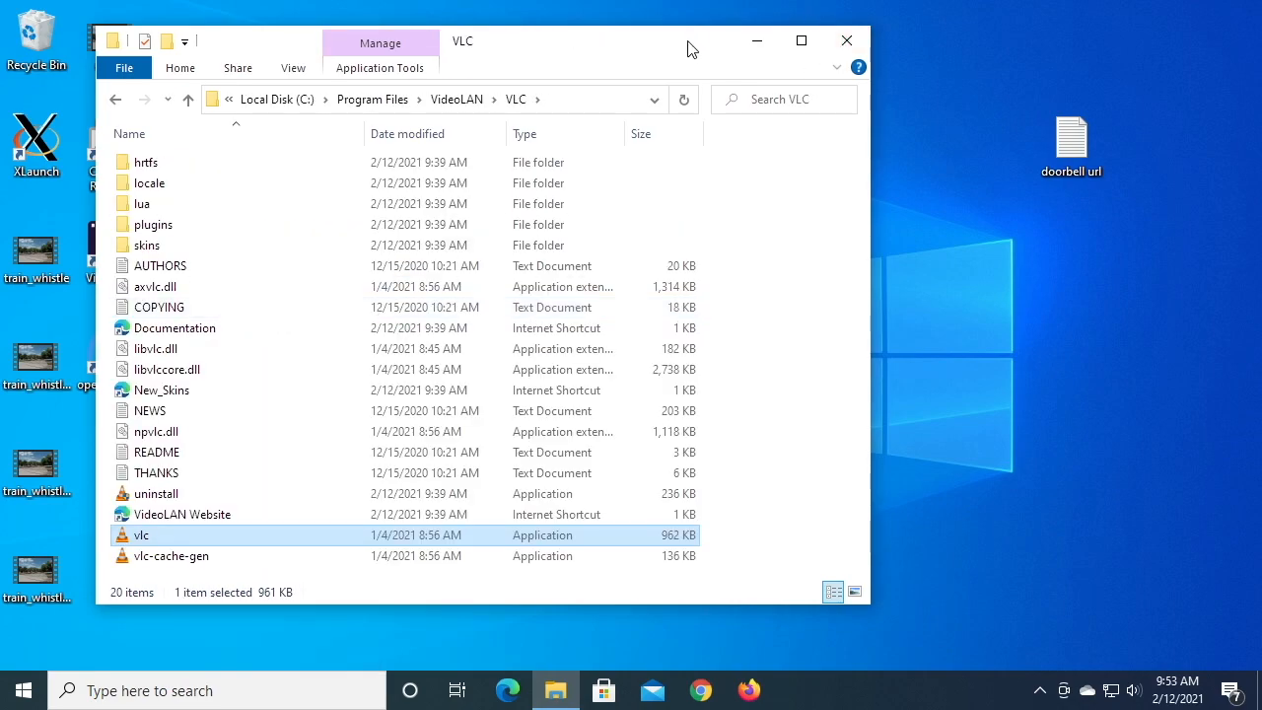
Create a desktop shortcut to the vlc application and test it by launching and closing the player
drag(637, 48, 978, 41)
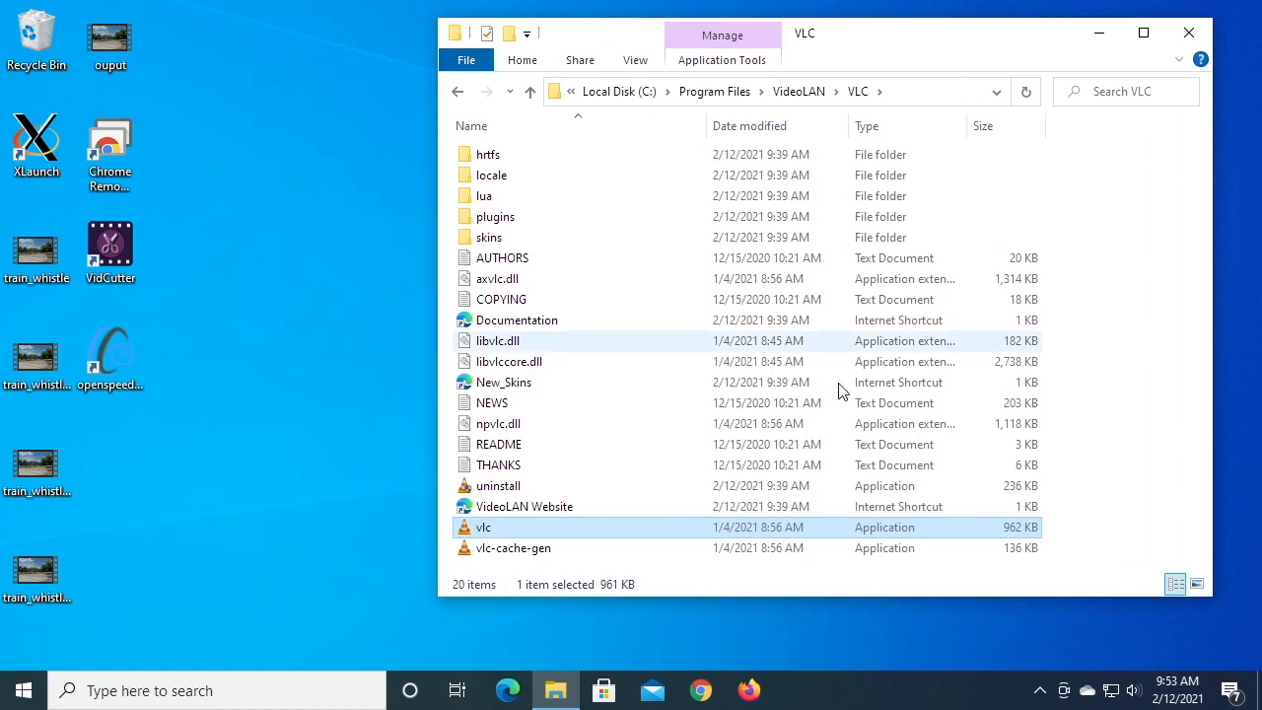
right_click(489, 528)
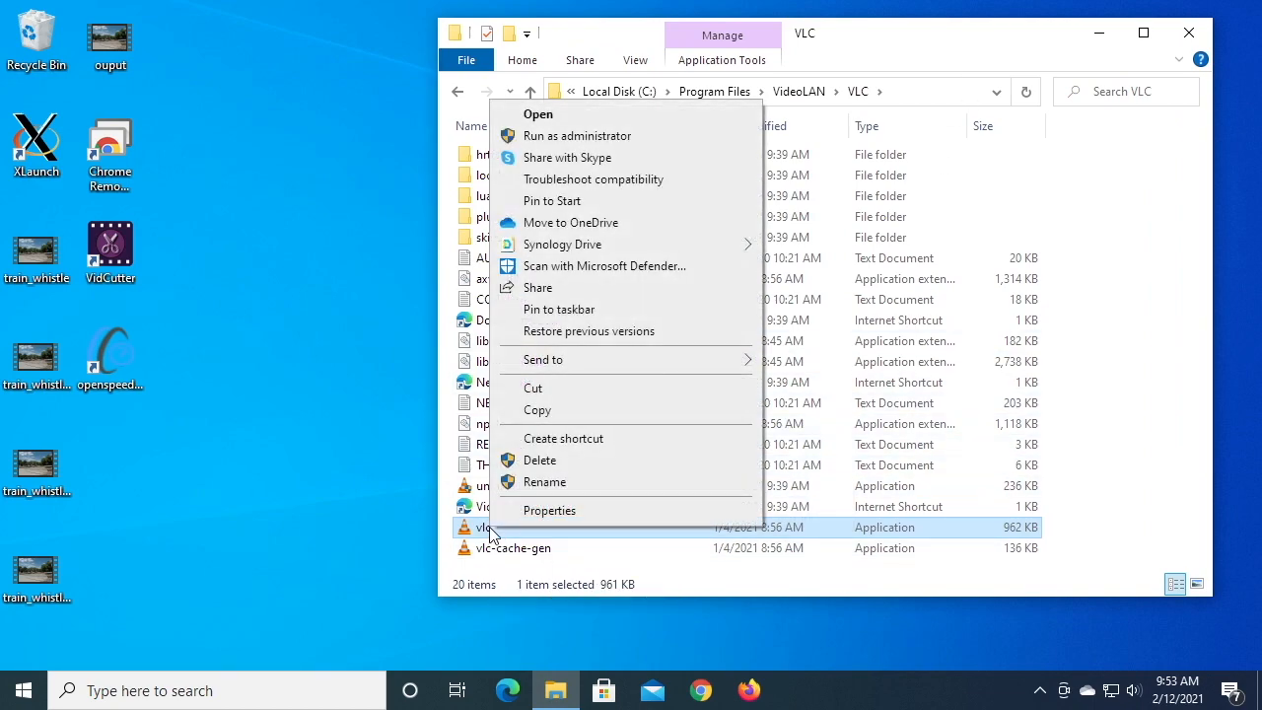
click(595, 446)
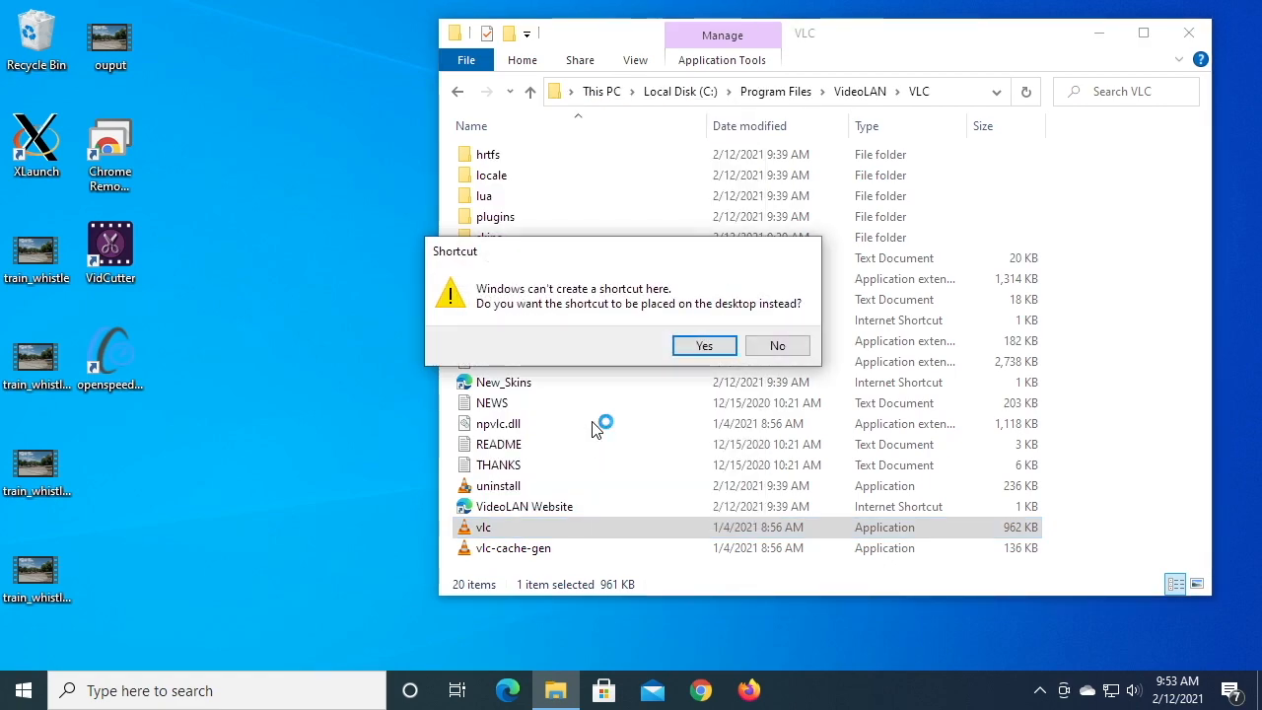
click(714, 347)
key(super+d)
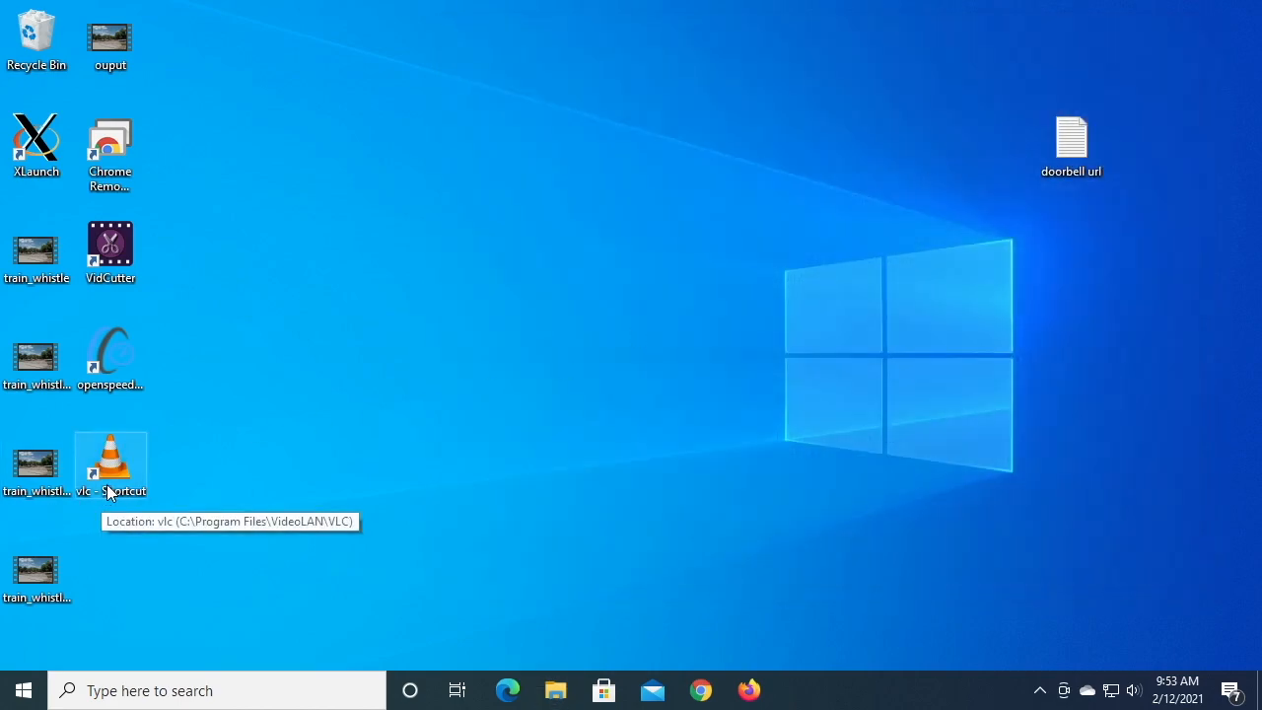
double_click(111, 472)
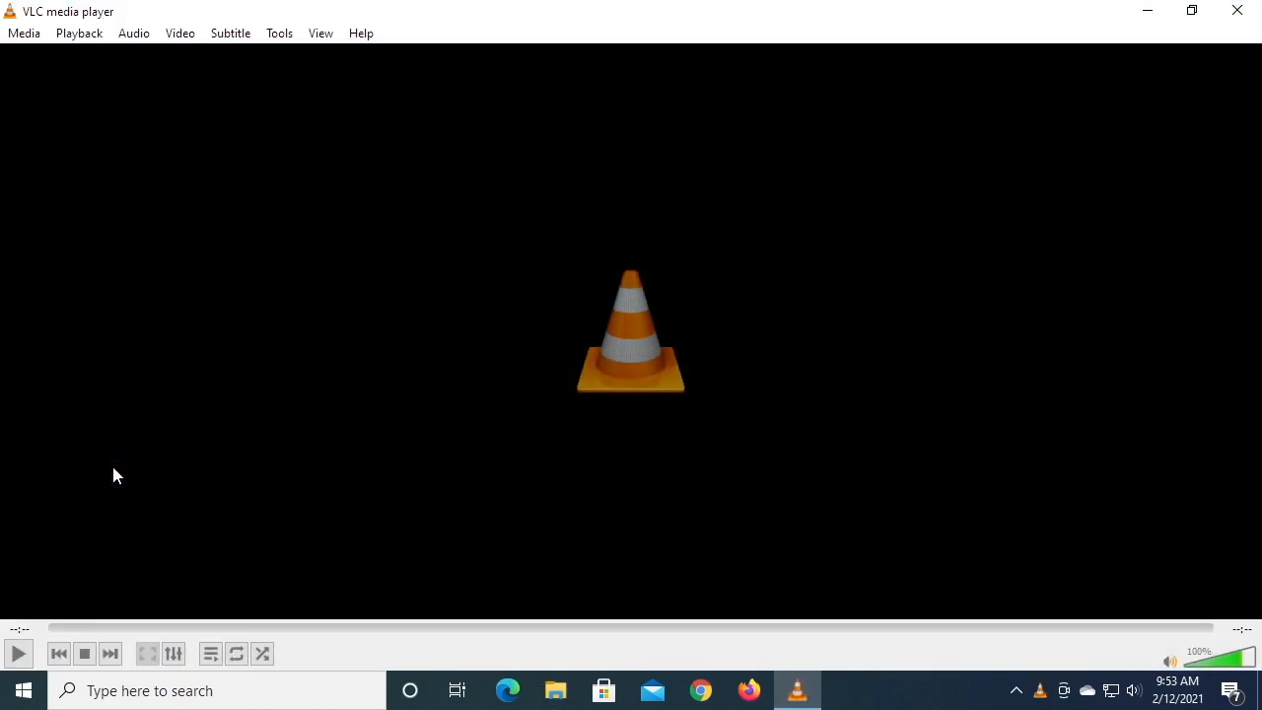
click(1234, 11)
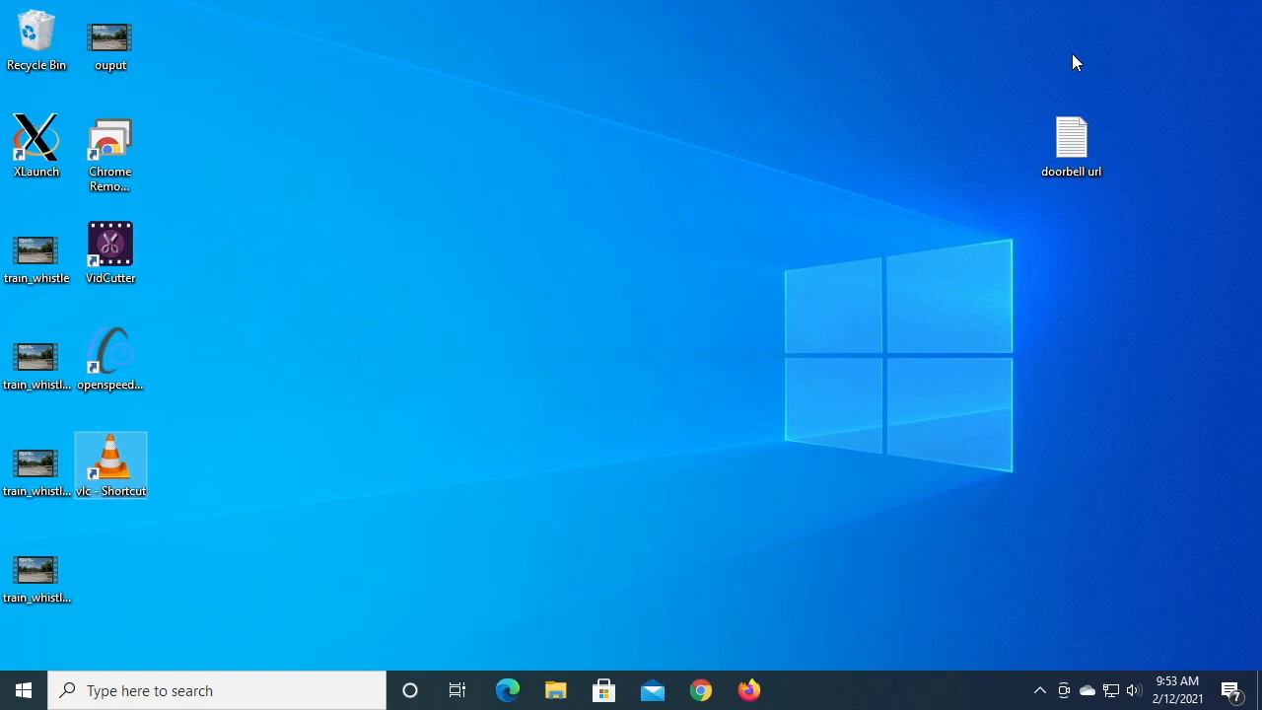
Rename the new vlc desktop shortcut as doorbell
right_click(117, 484)
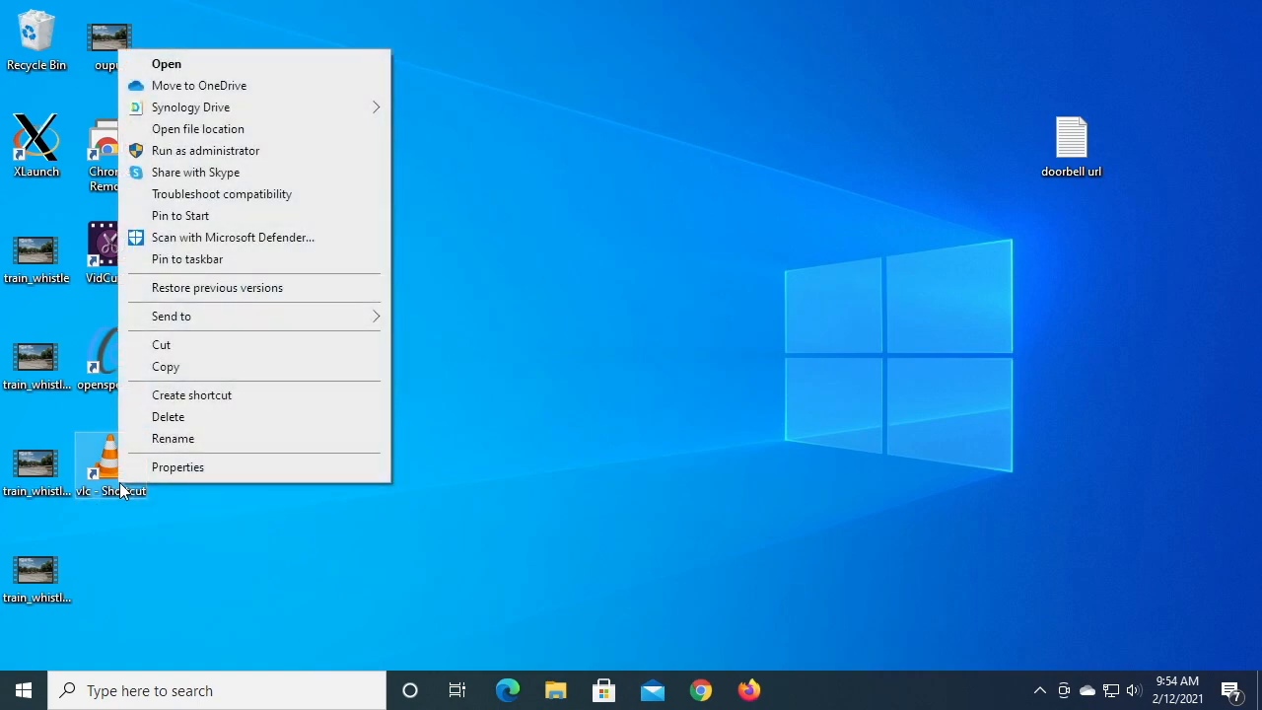
click(173, 441)
text(doorbell)
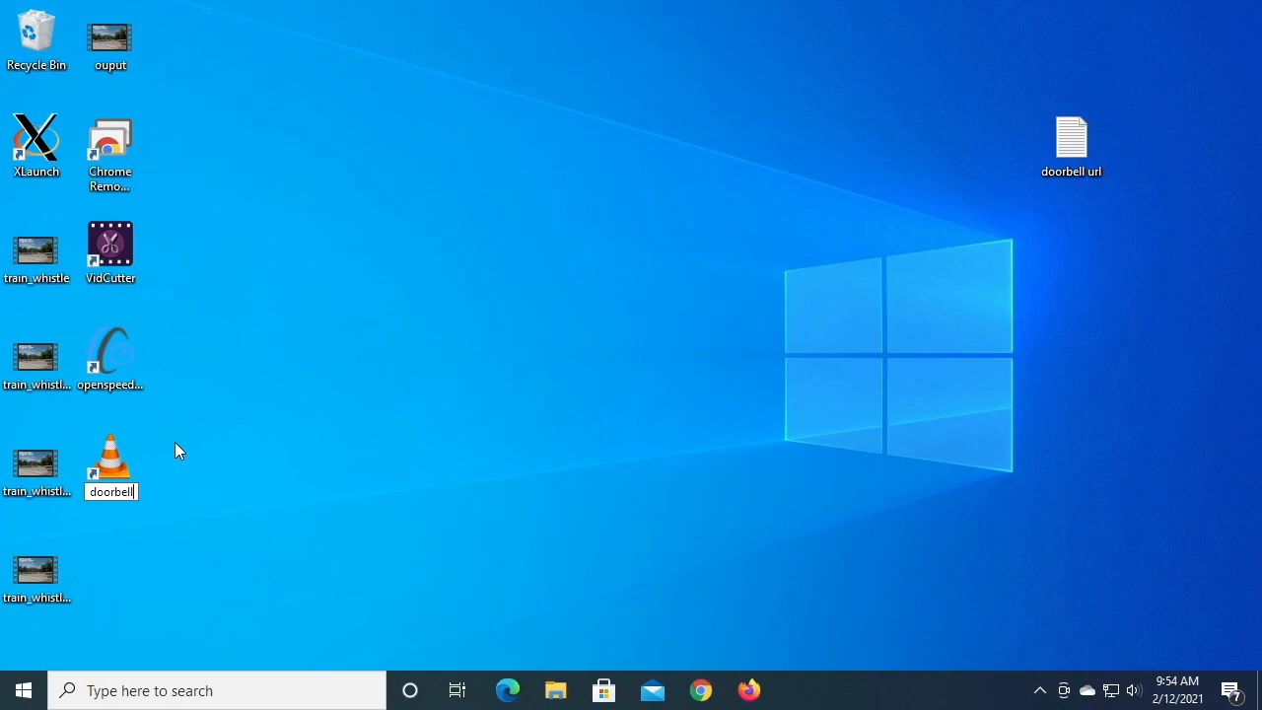
key(Return)
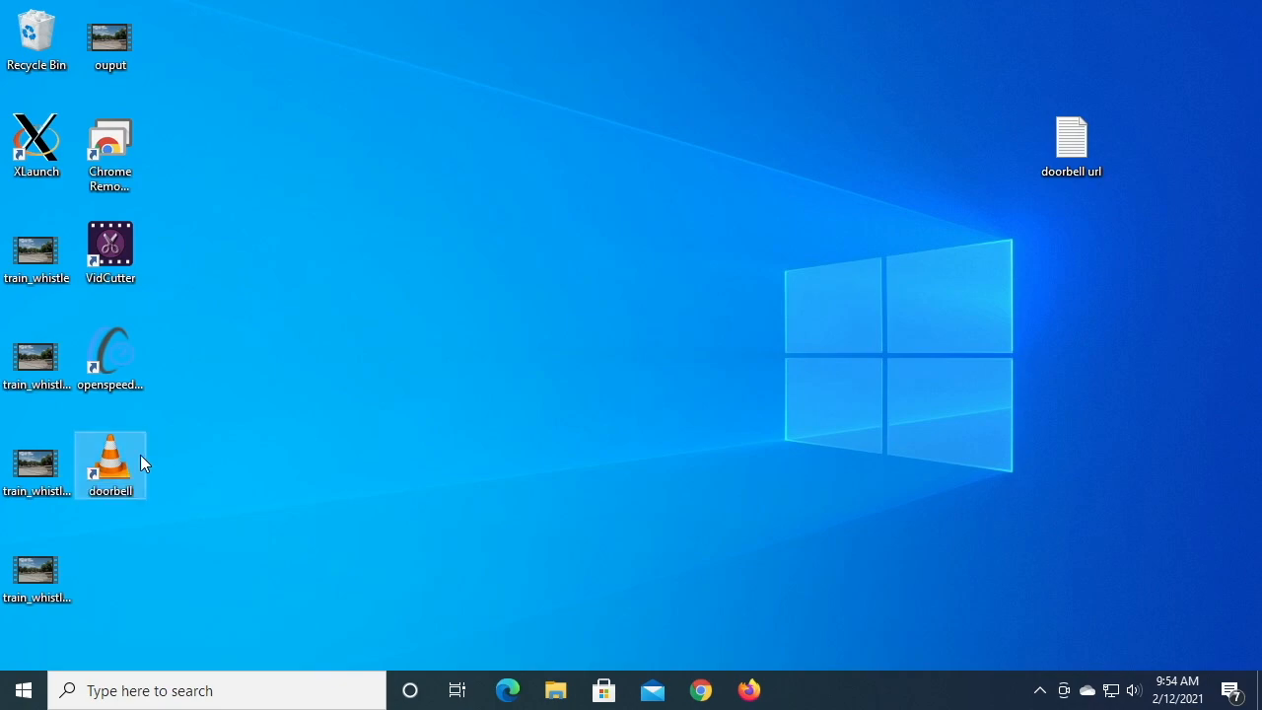
Open the doorbell shortcut's properties and place the opened "doorbell url" text file beside them
right_click(114, 456)
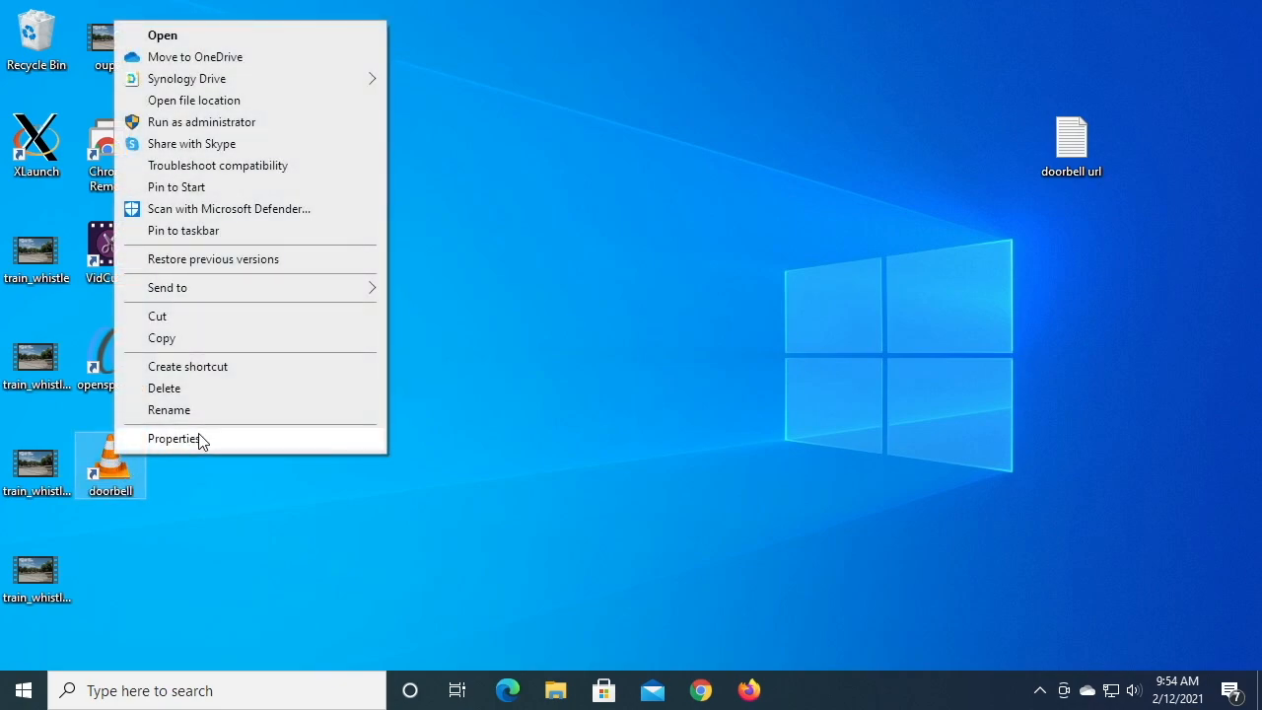
click(198, 438)
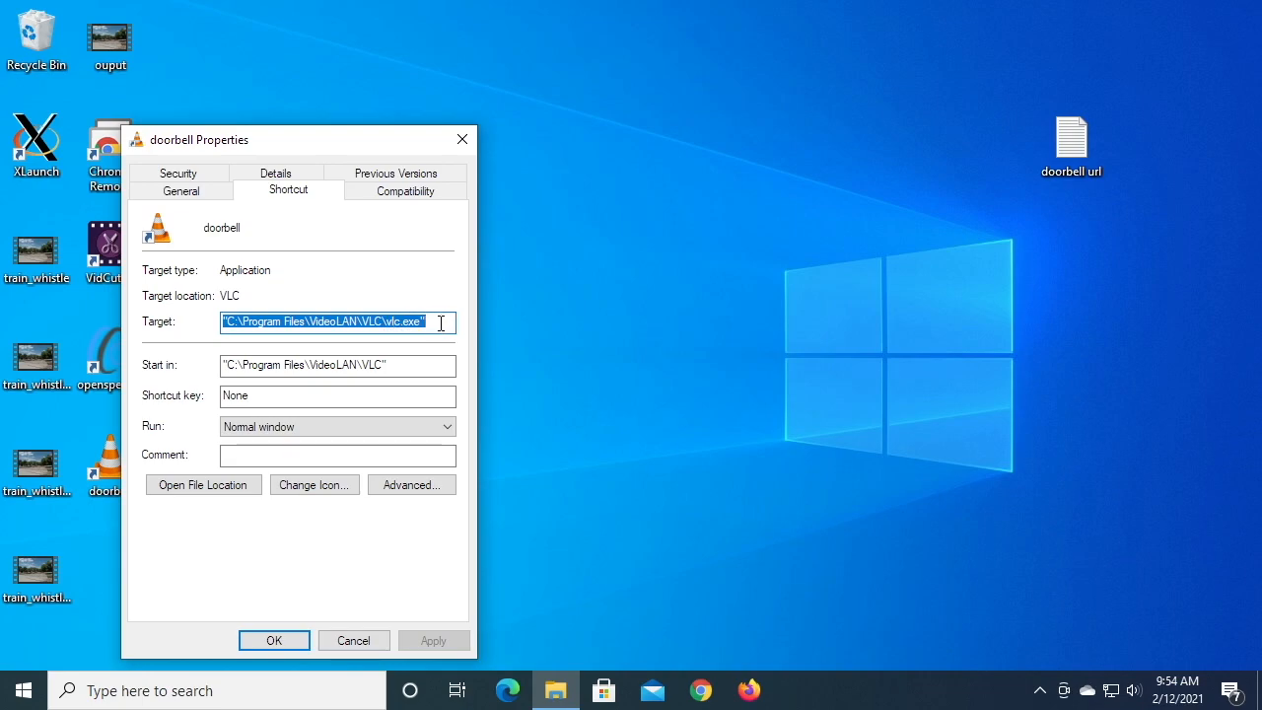
double_click(1070, 145)
drag(1232, 426, 1084, 402)
drag(555, 36, 672, 176)
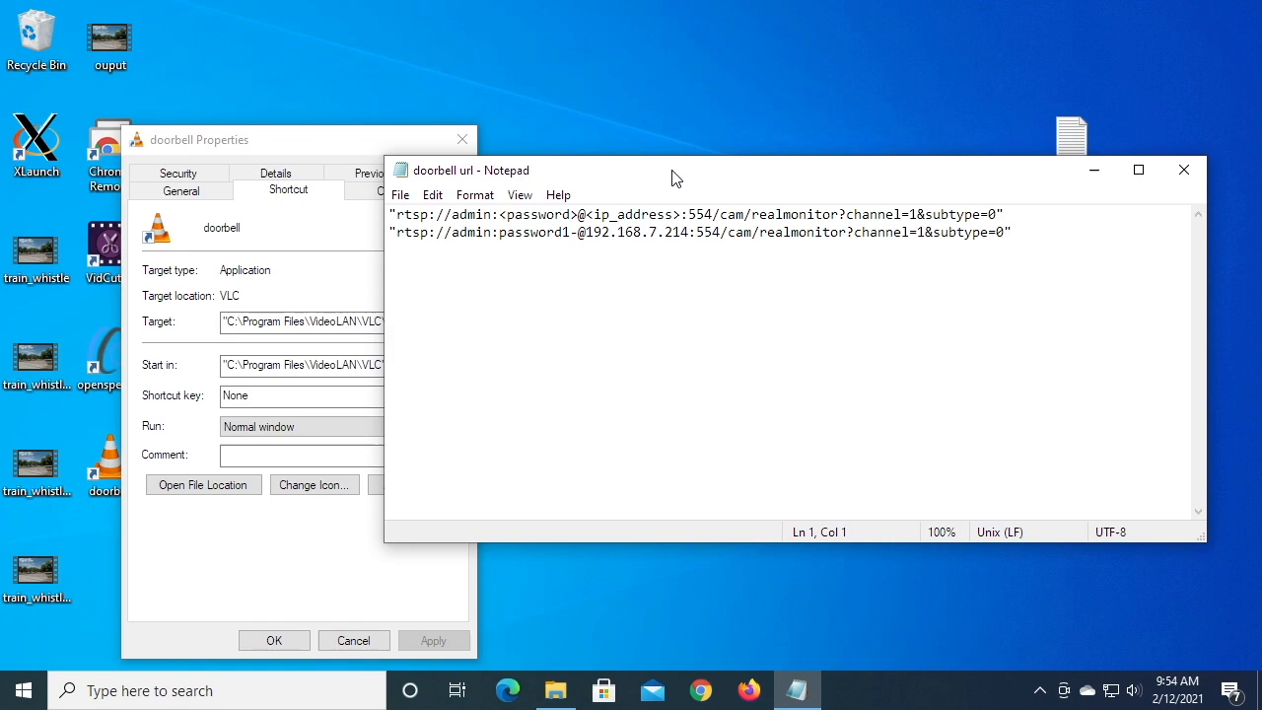
Narrow the Notepad window to uncover the shortcut properties and insert two blank lines between the URL template and the filled-in URL
drag(385, 305, 497, 304)
click(503, 233)
key(Return)
key(Return)
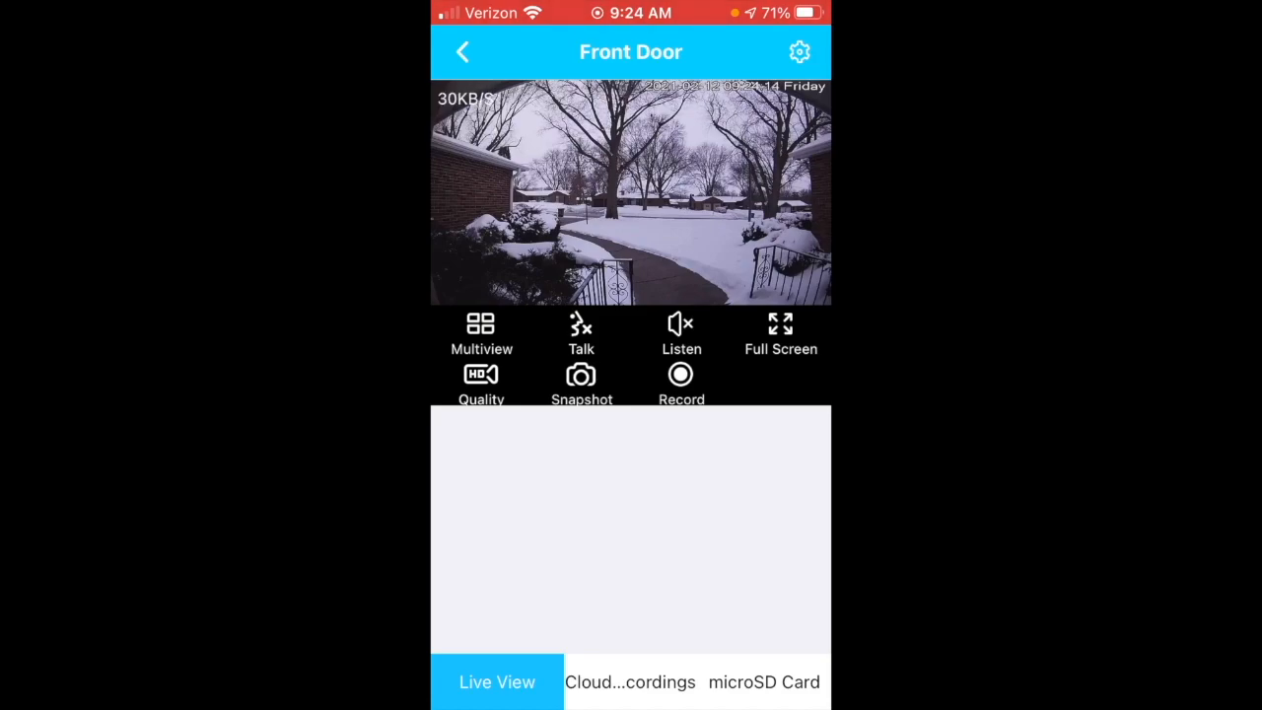
Open the Front Door camera's settings in the phone's camera app and view its device information
click(798, 51)
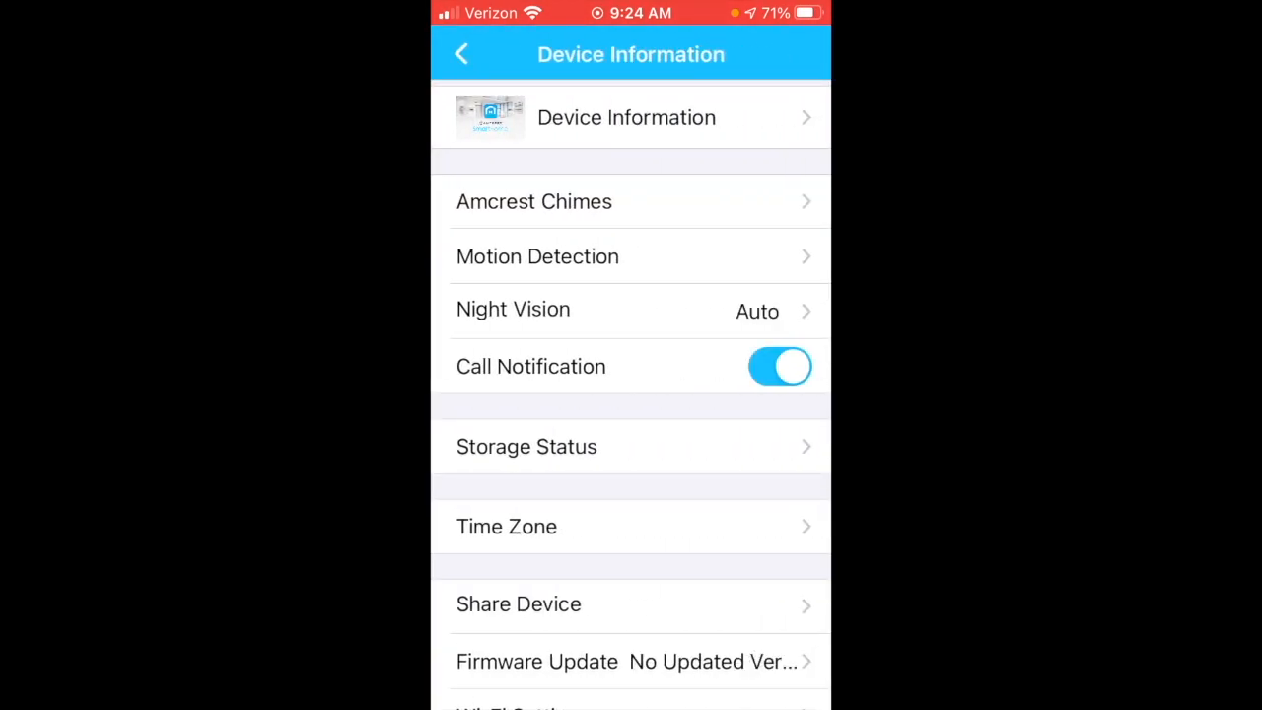
click(631, 117)
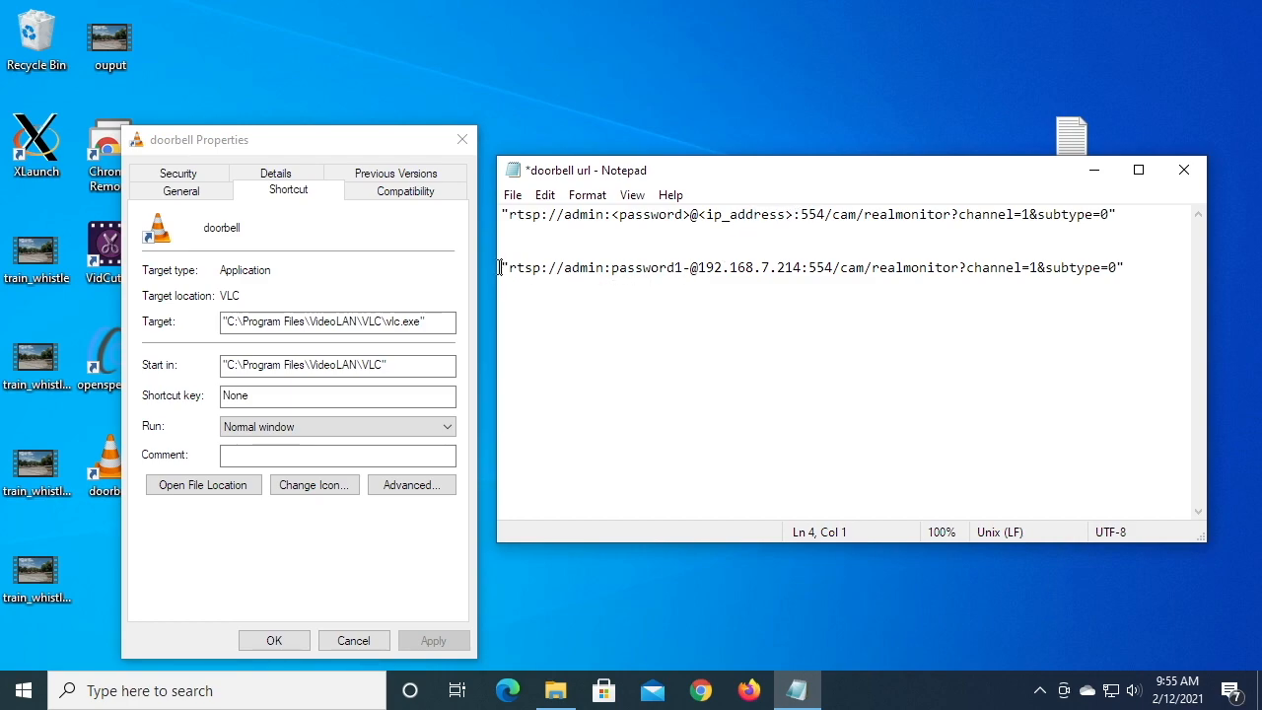
Copy the filled-in RTSP URL, which includes the camera password, append it to the doorbell shortcut's target after vlc.exe, and save the properties
drag(502, 267, 1180, 279)
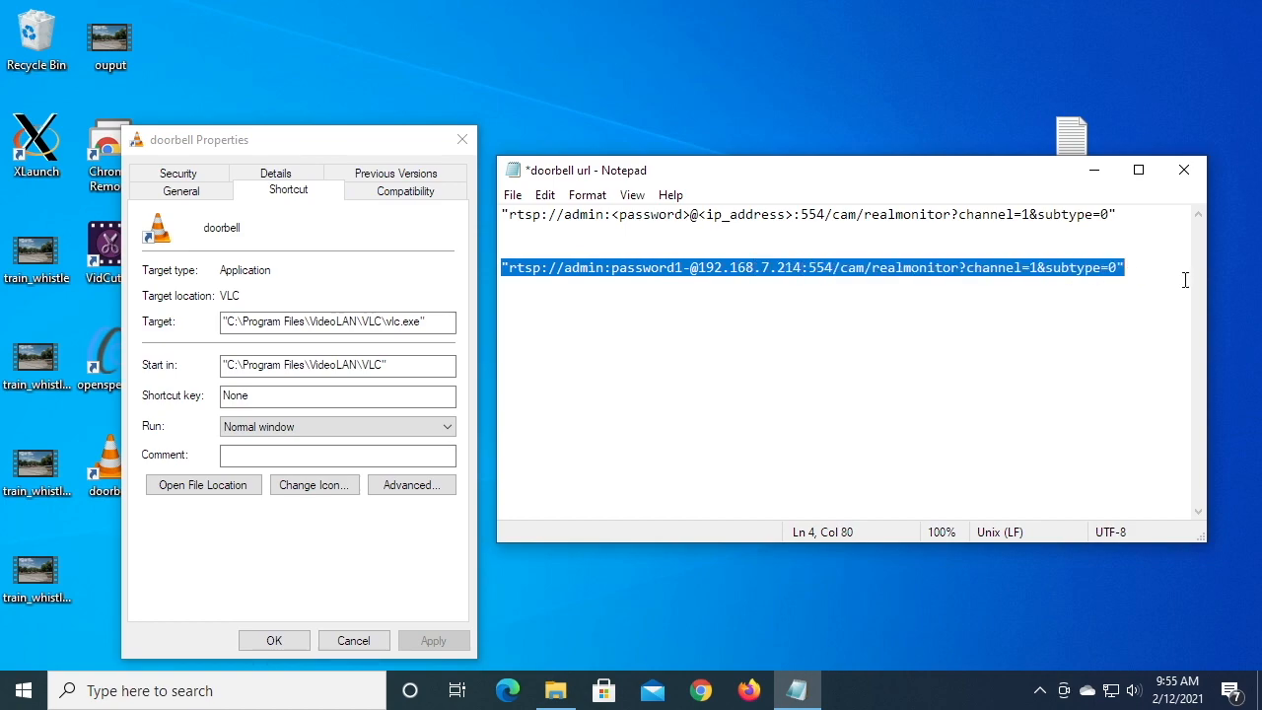
right_click(1078, 278)
click(1051, 334)
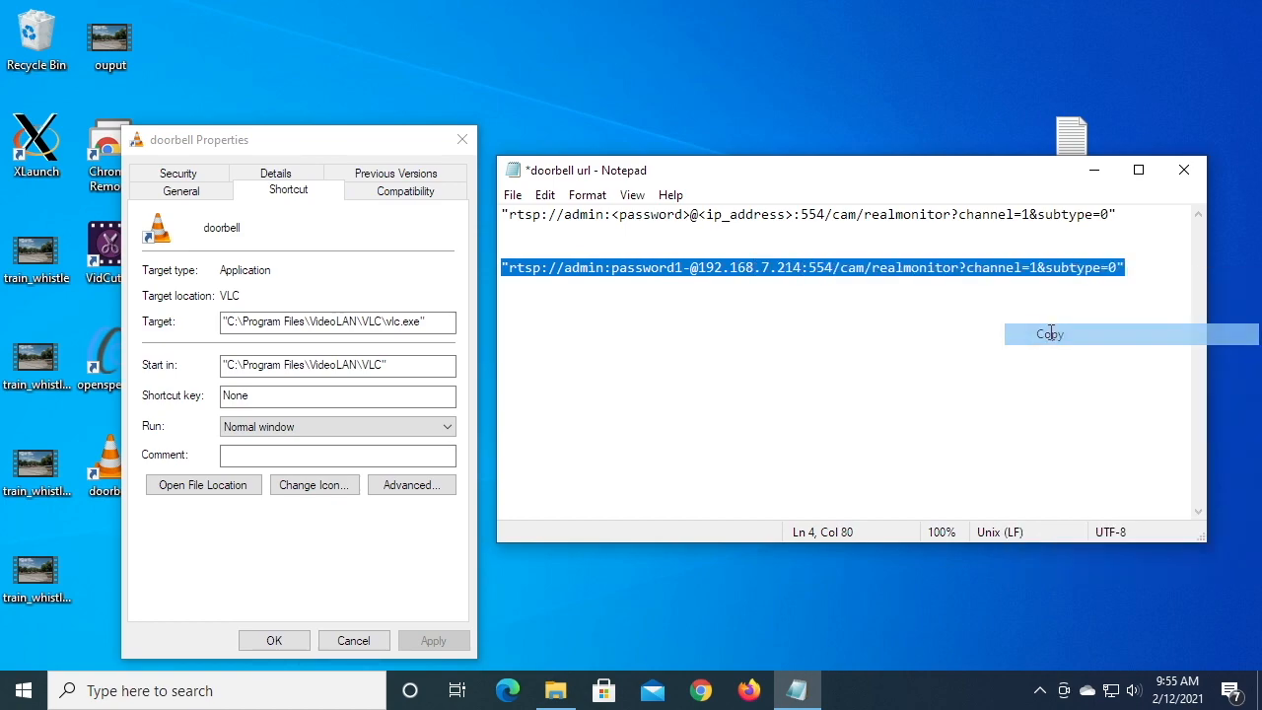
click(416, 332)
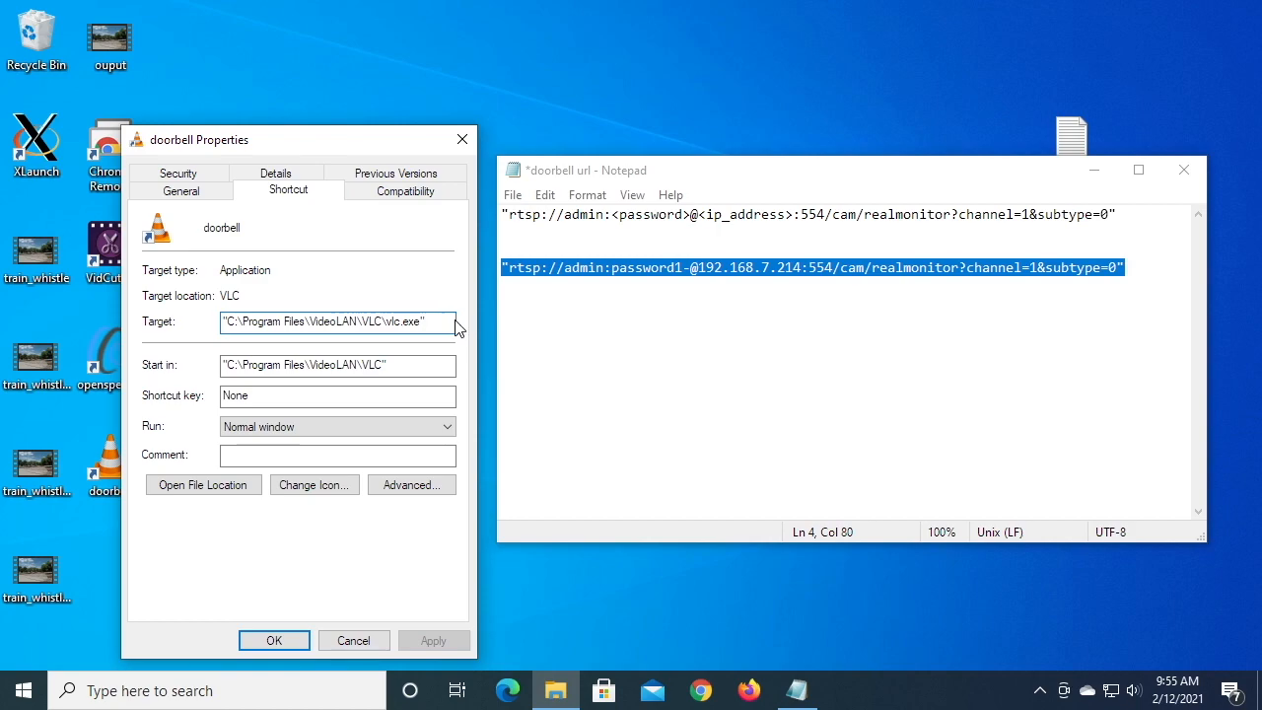
right_click(438, 331)
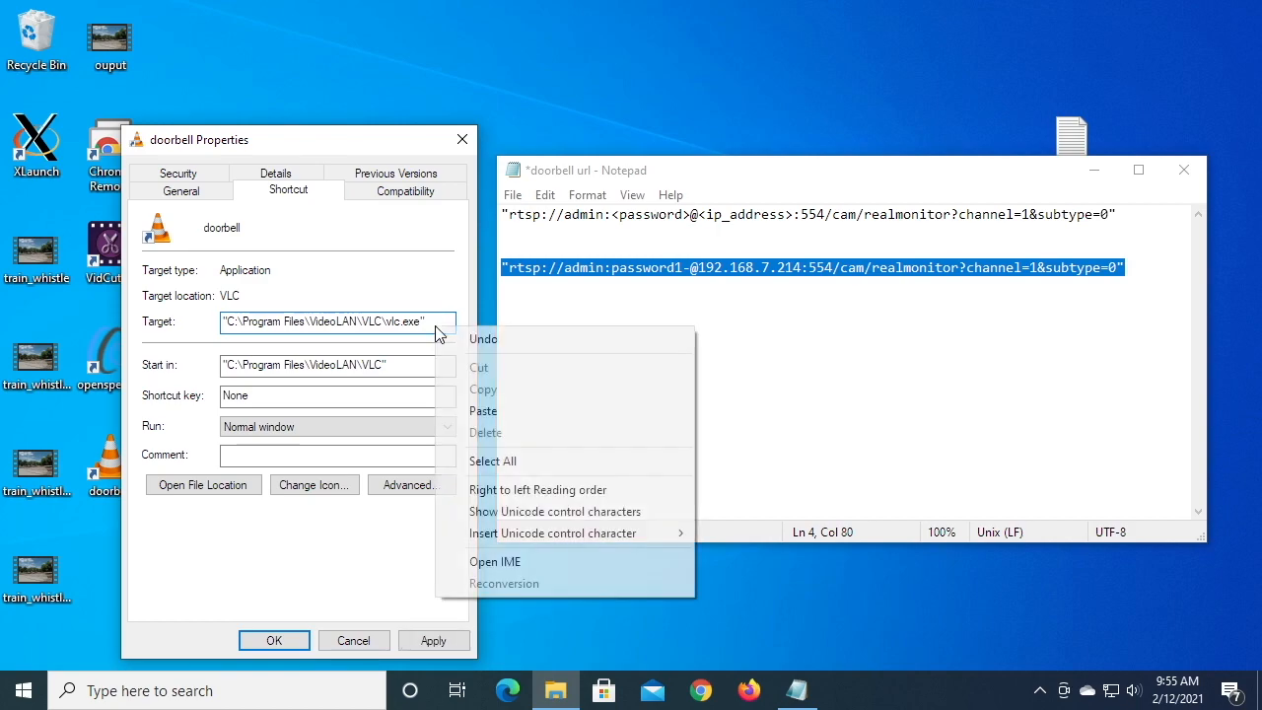
click(480, 411)
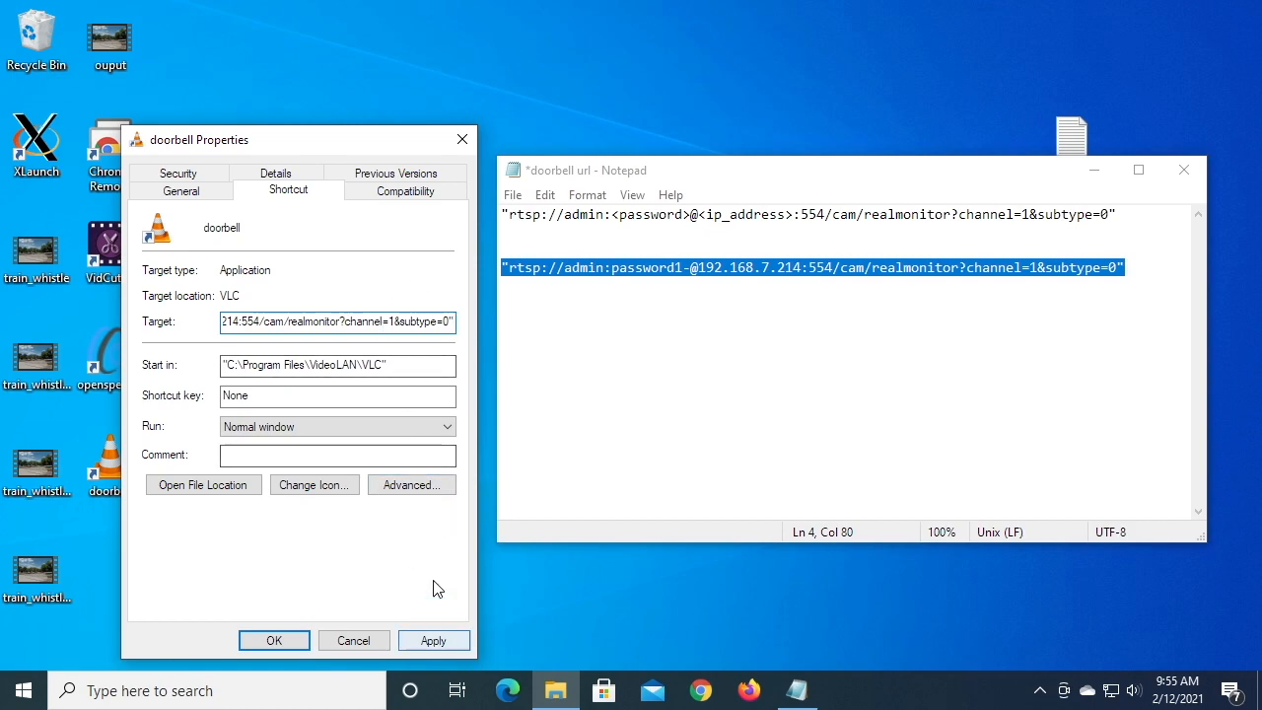
click(432, 641)
click(282, 641)
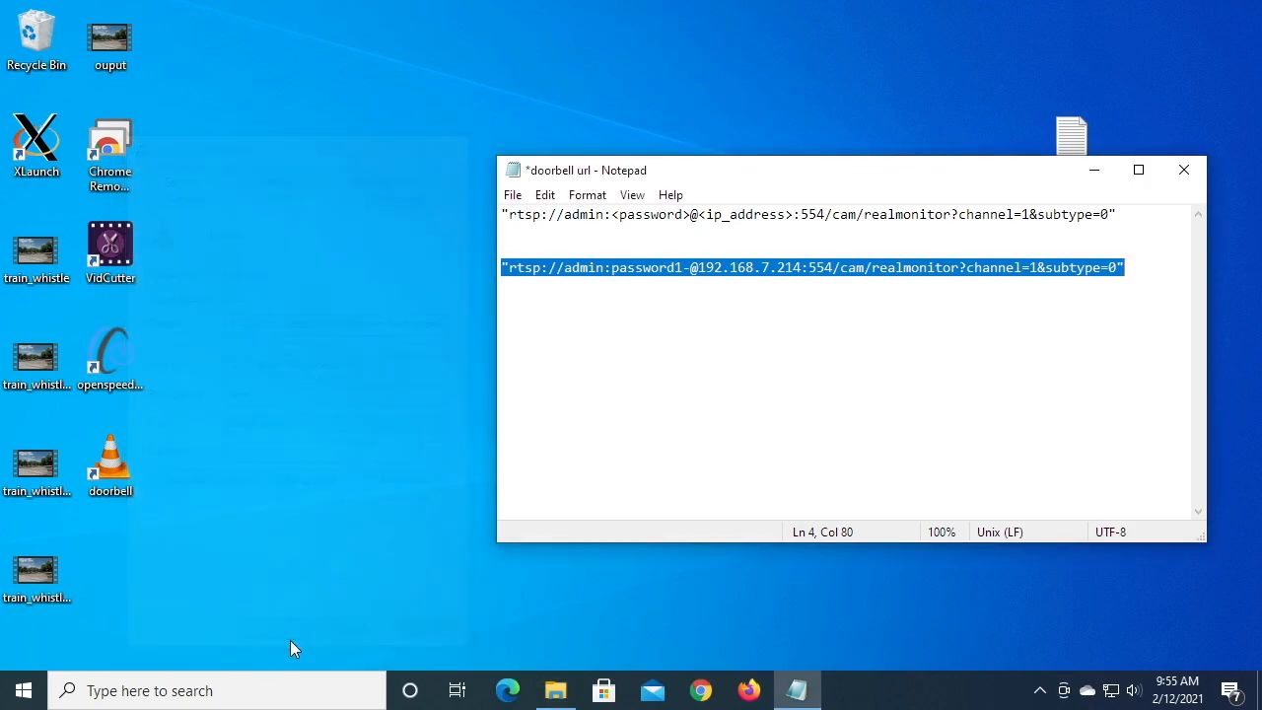
Play the camera stream from the doorbell shortcut, take the player out of its maximized state, and reposition its window on the desktop
double_click(112, 473)
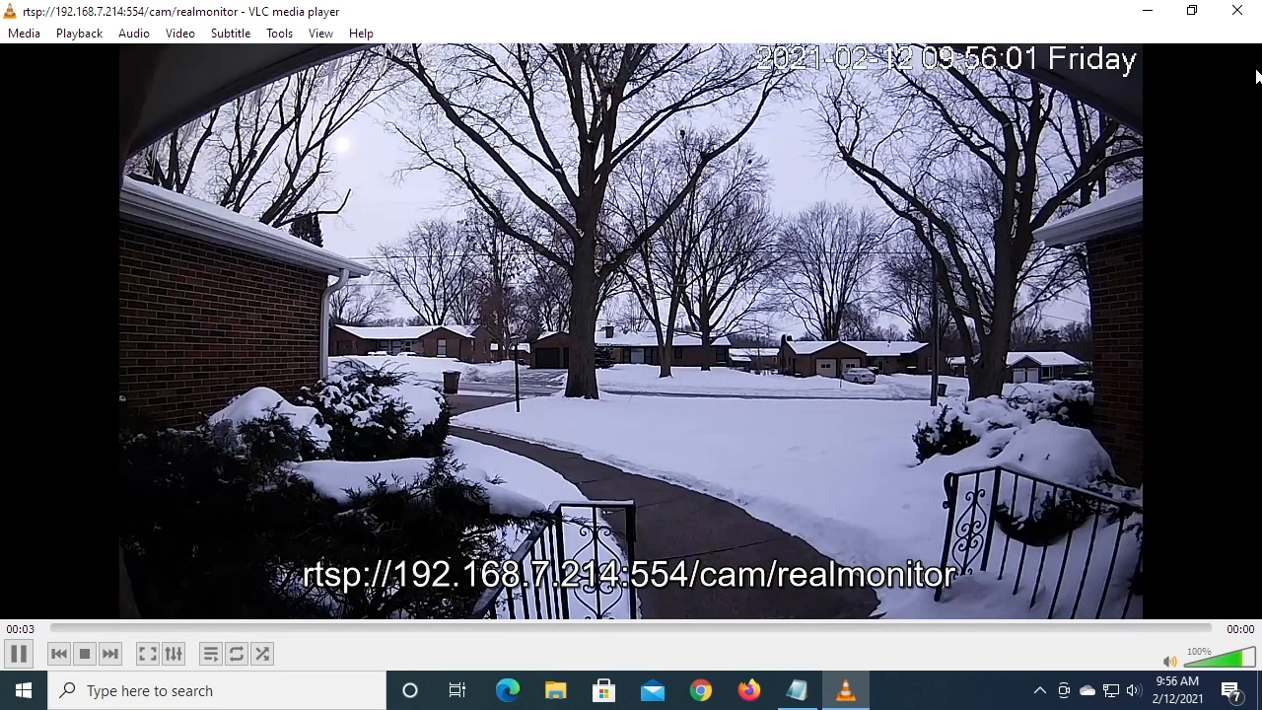
click(1191, 20)
drag(1093, 104, 850, 37)
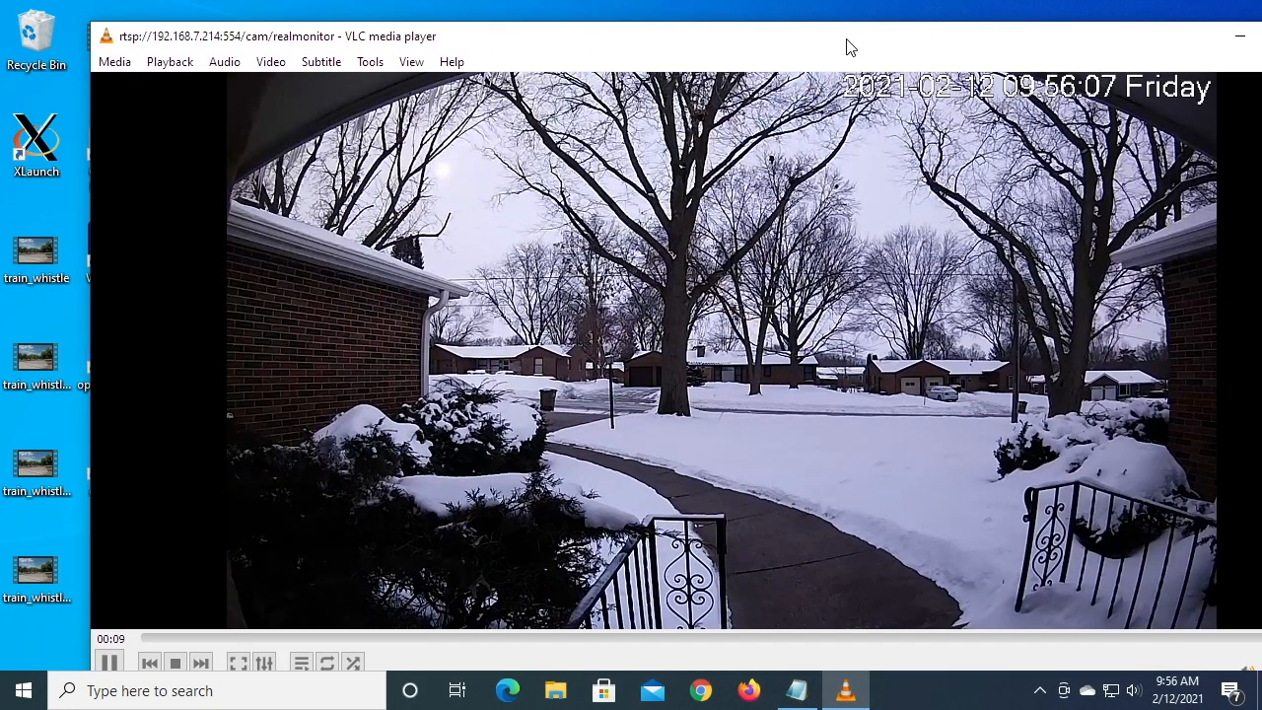
Shrink the player window to about half the screen width, move it clear of the desktop shortcuts, and close the player
drag(850, 46, 777, 39)
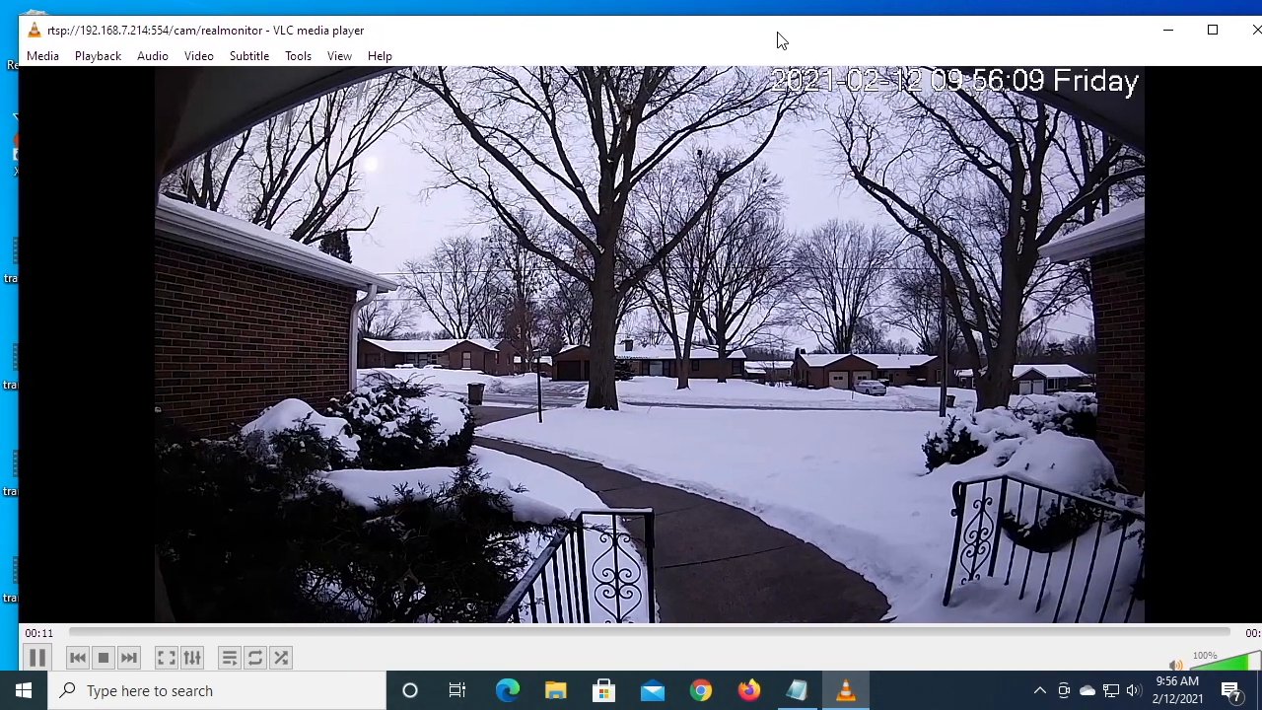
double_click(777, 39)
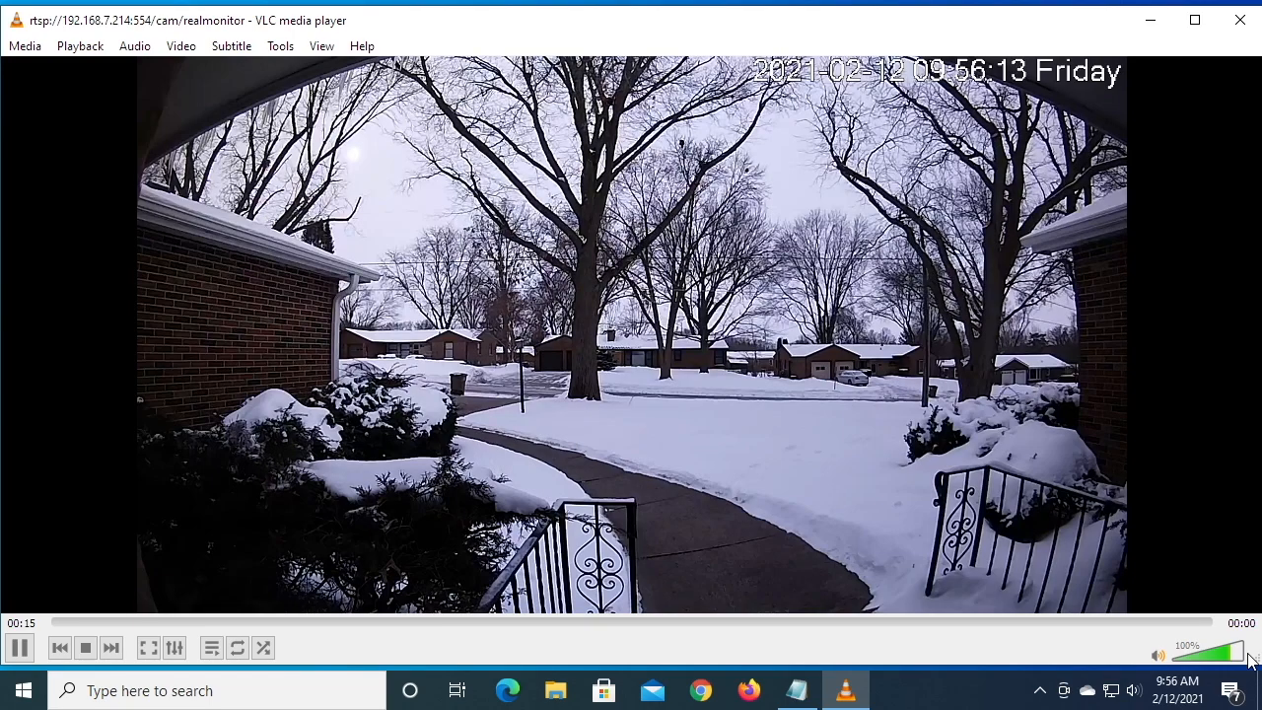
drag(1256, 659, 596, 503)
drag(392, 26, 1044, 27)
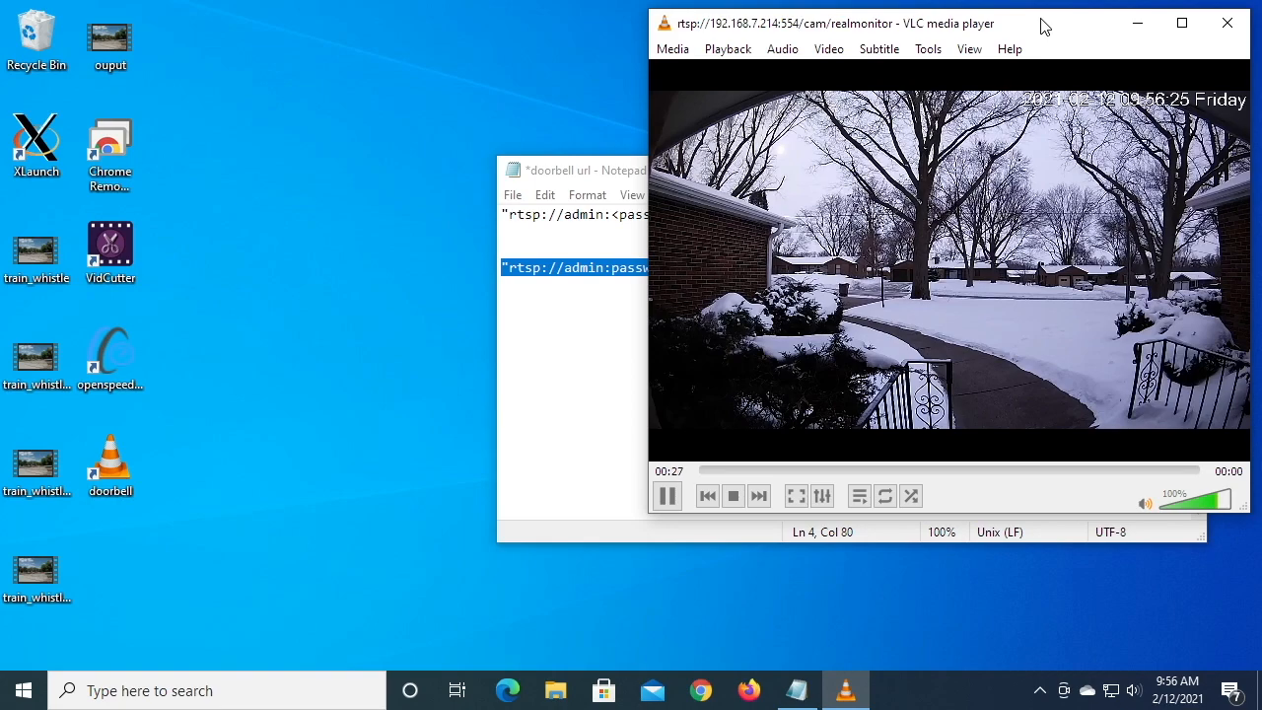
click(1228, 23)
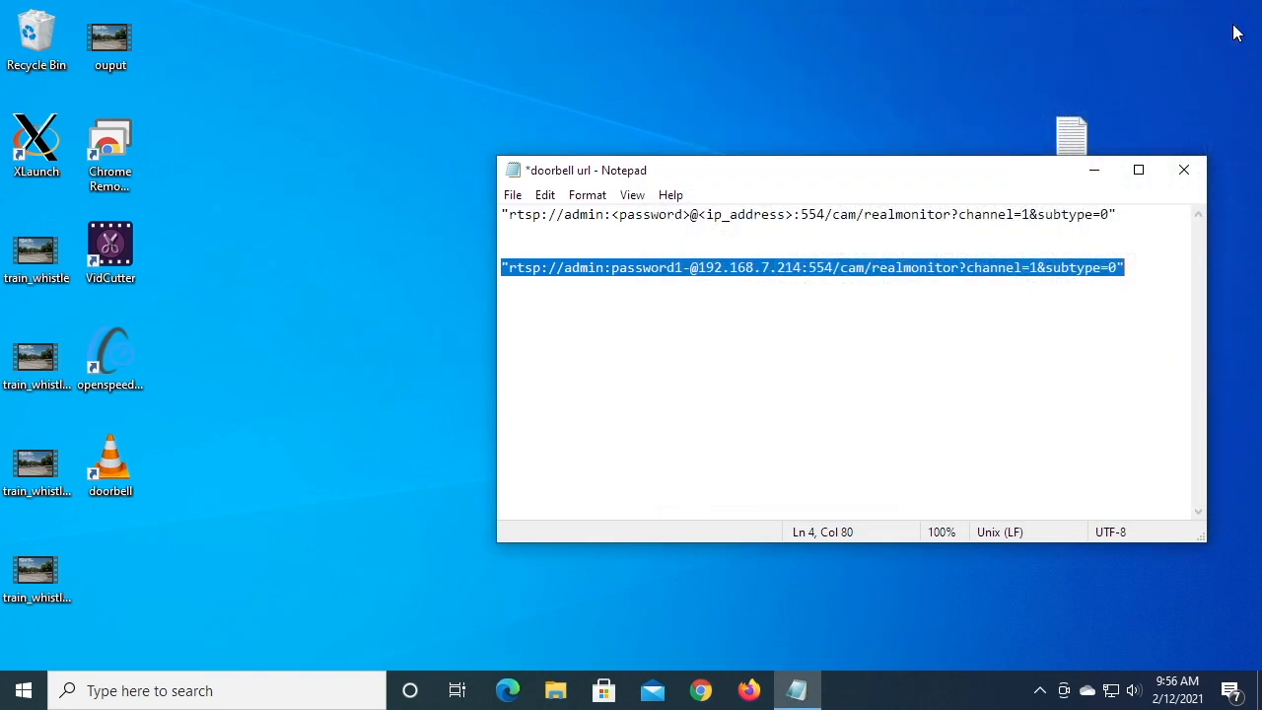
Change the subtype parameter at the end of the doorbell shortcut's target URL to 1 and save the properties
right_click(108, 471)
click(194, 453)
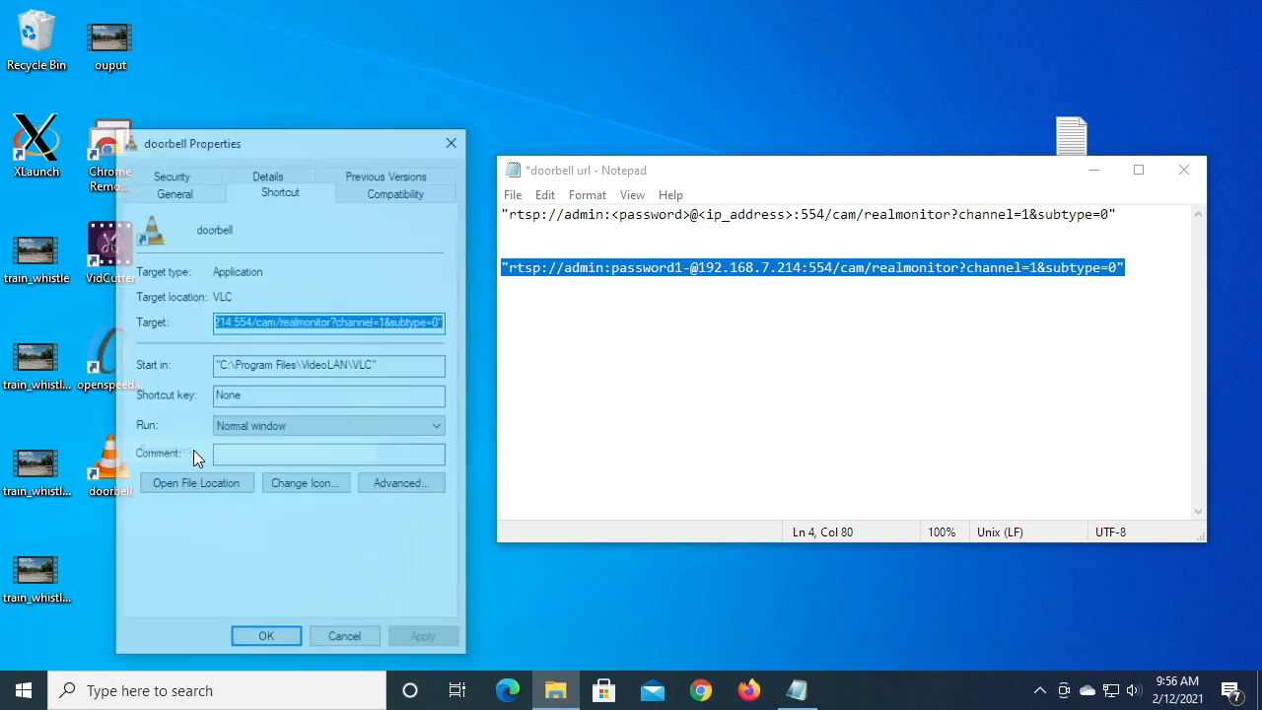
drag(337, 321, 455, 335)
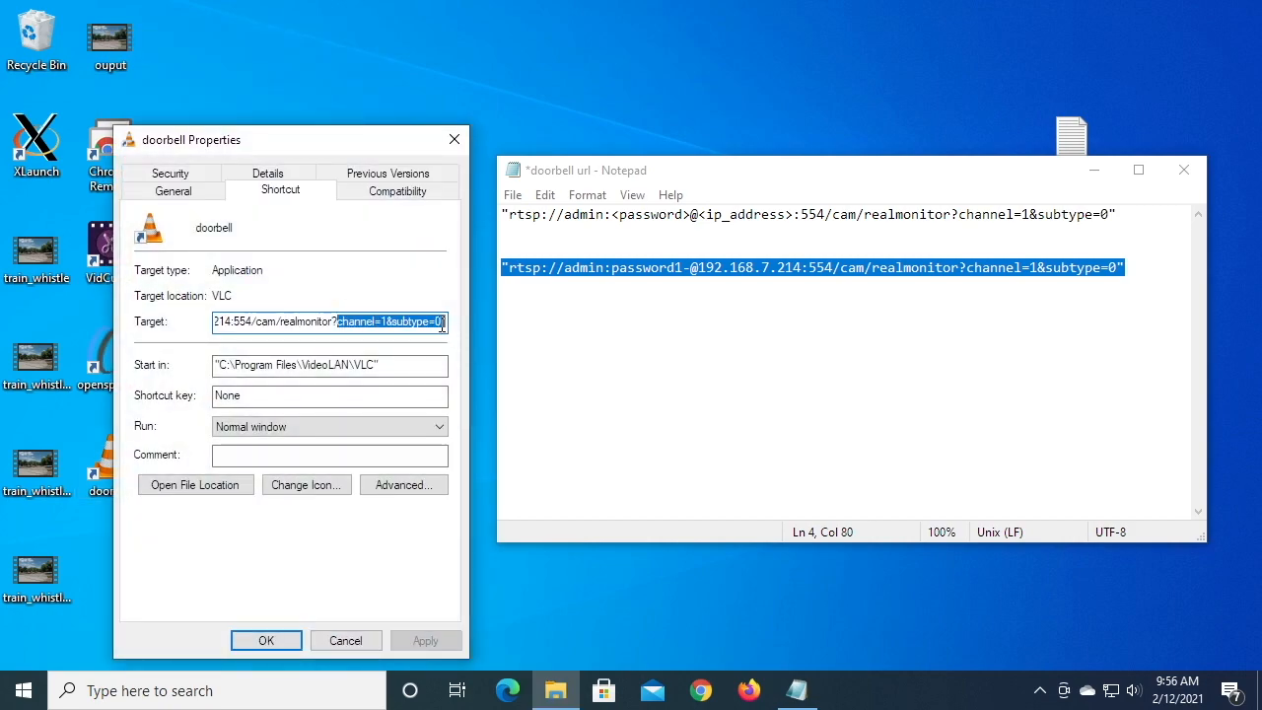
click(441, 323)
key(BackSpace)
text(1)
click(421, 641)
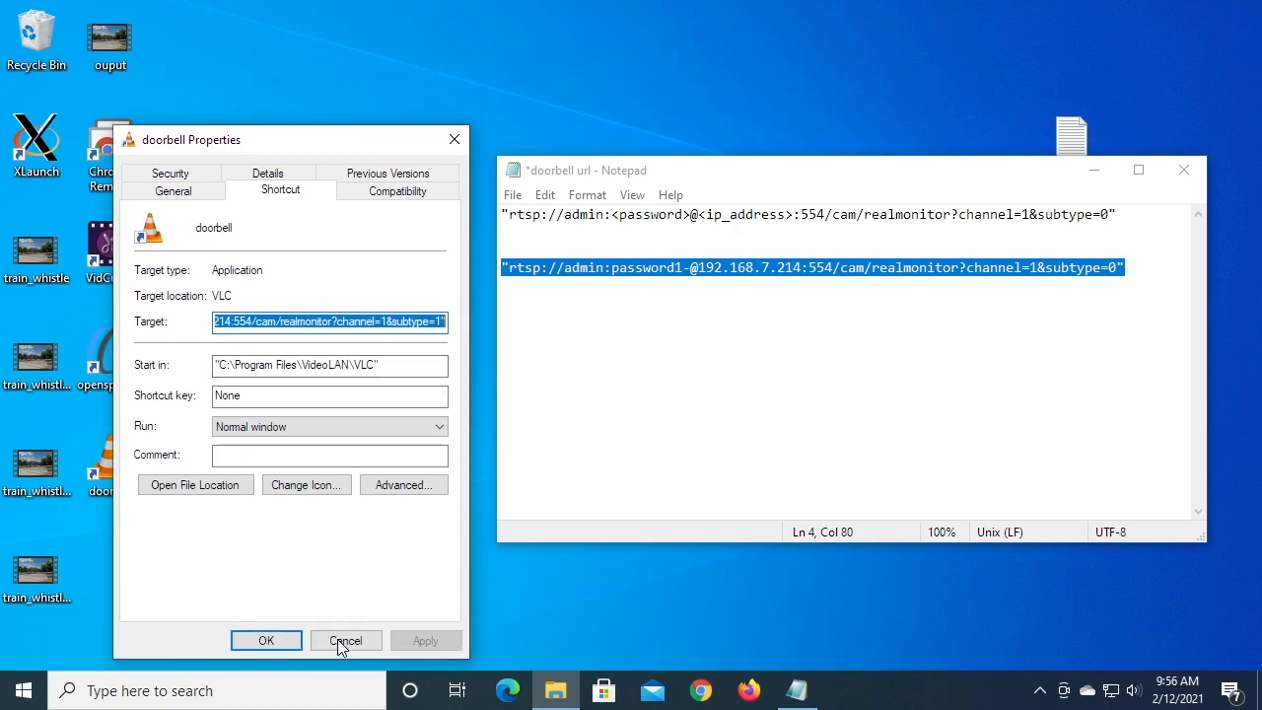
click(279, 640)
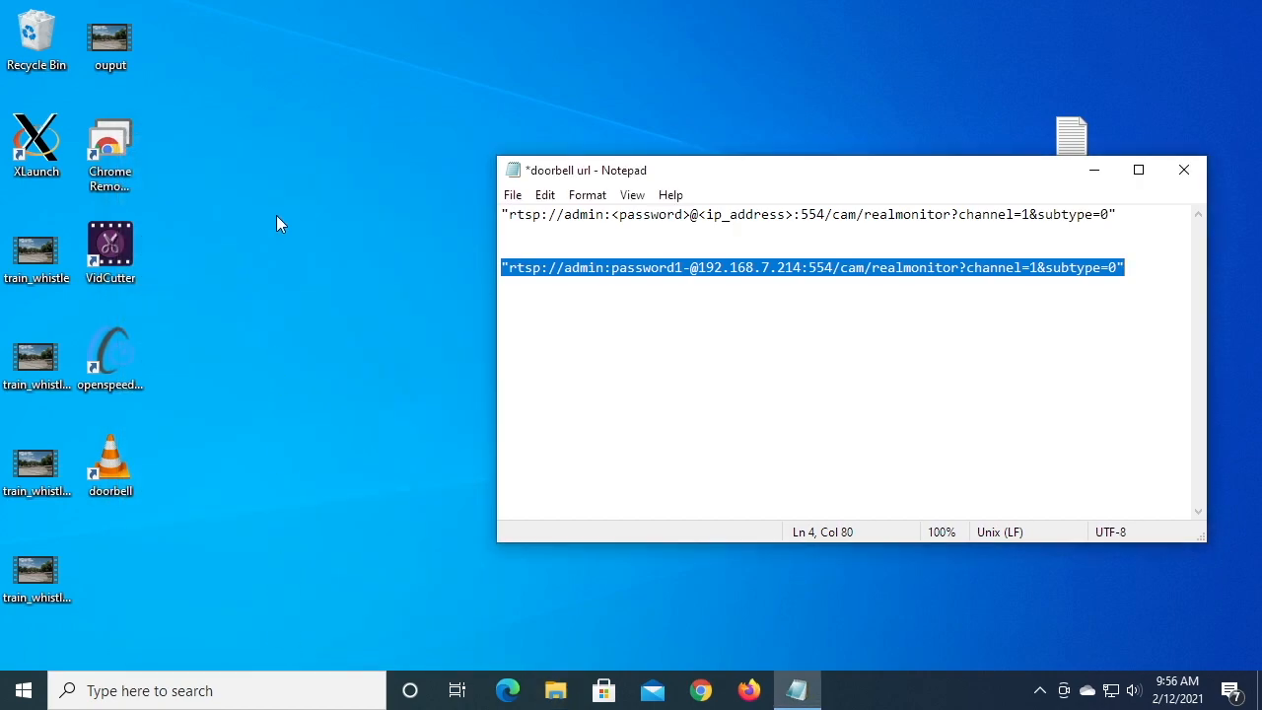
Play the camera stream from the doorbell shortcut, resize the player to a smaller window, and place it near the middle of the desktop
double_click(112, 469)
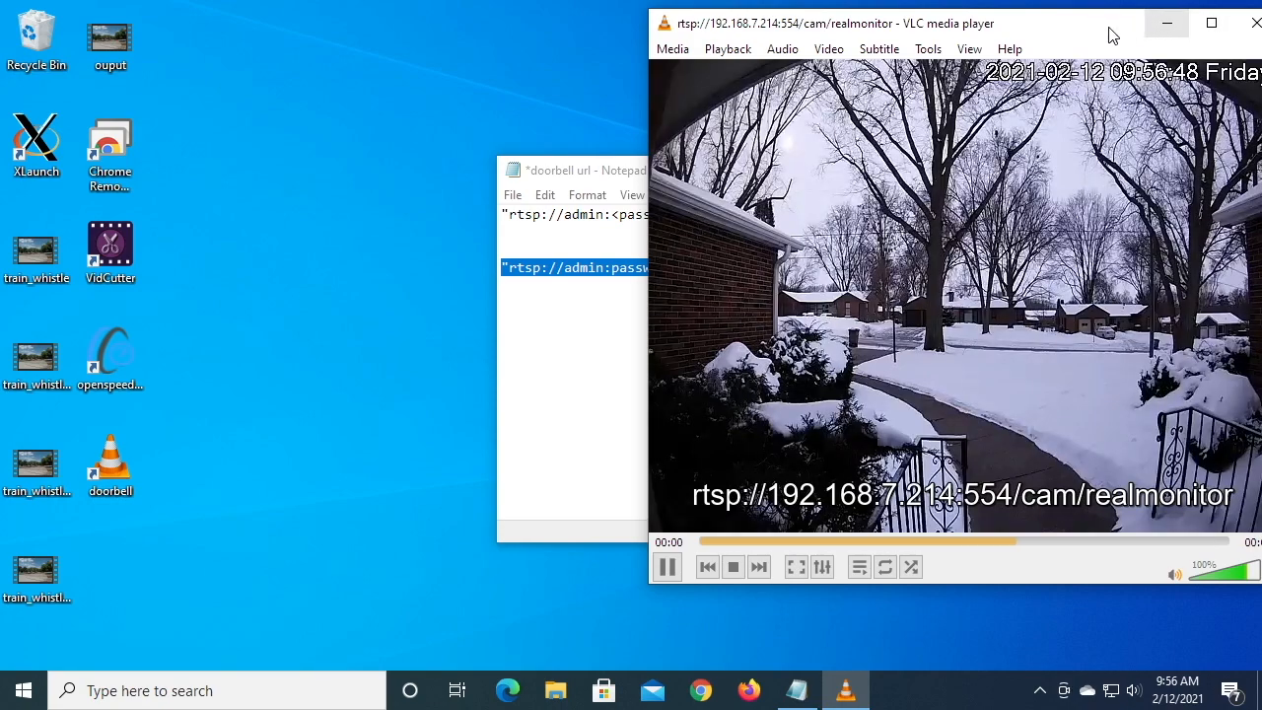
drag(1070, 33, 487, 36)
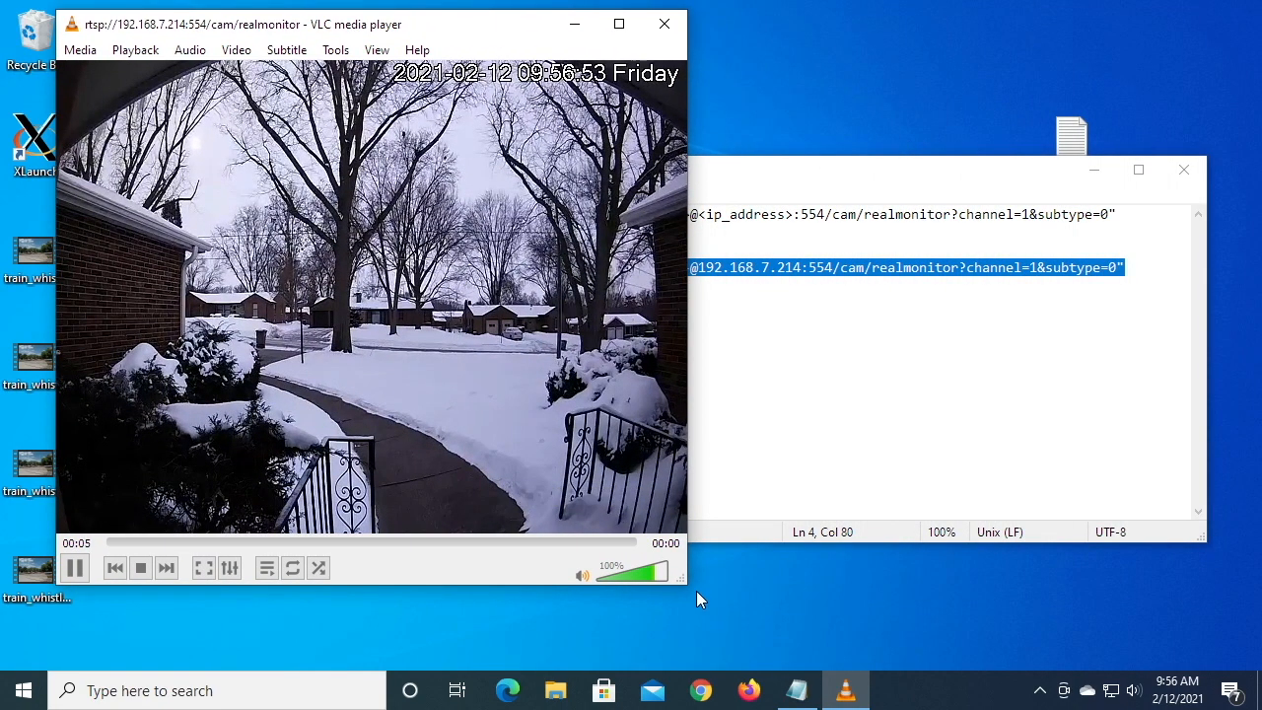
drag(683, 583, 303, 165)
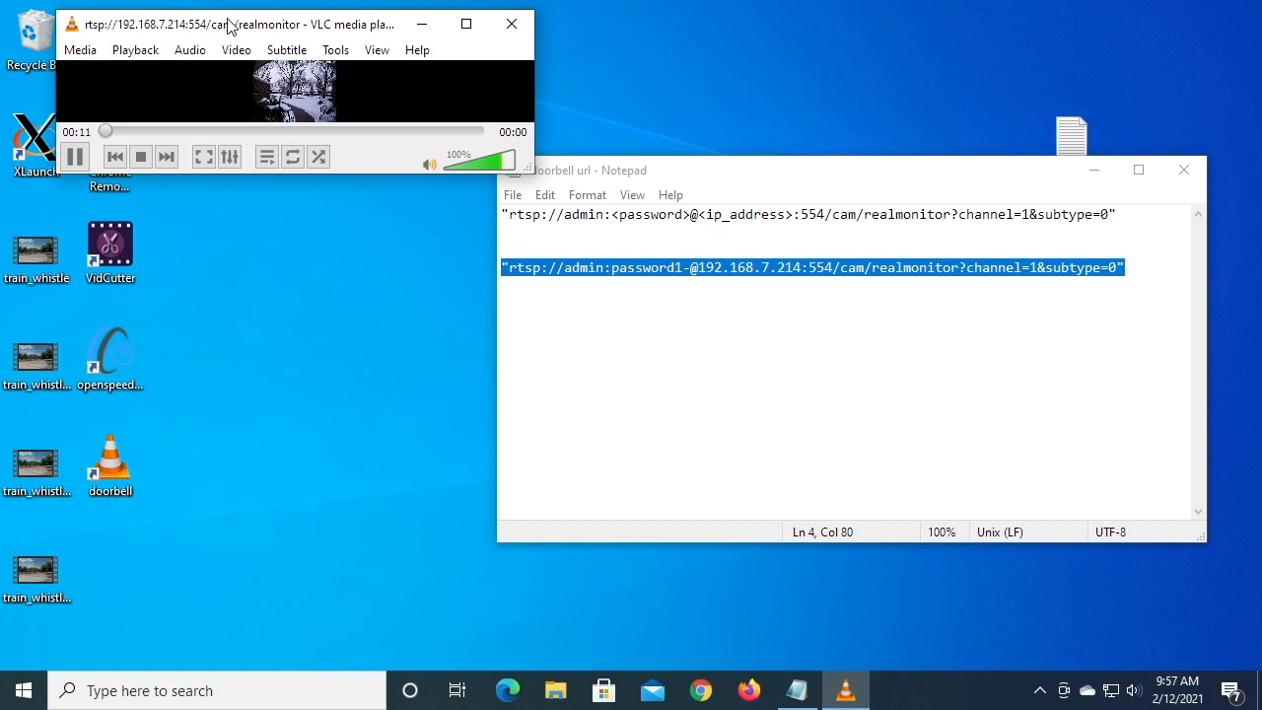
drag(524, 168, 528, 240)
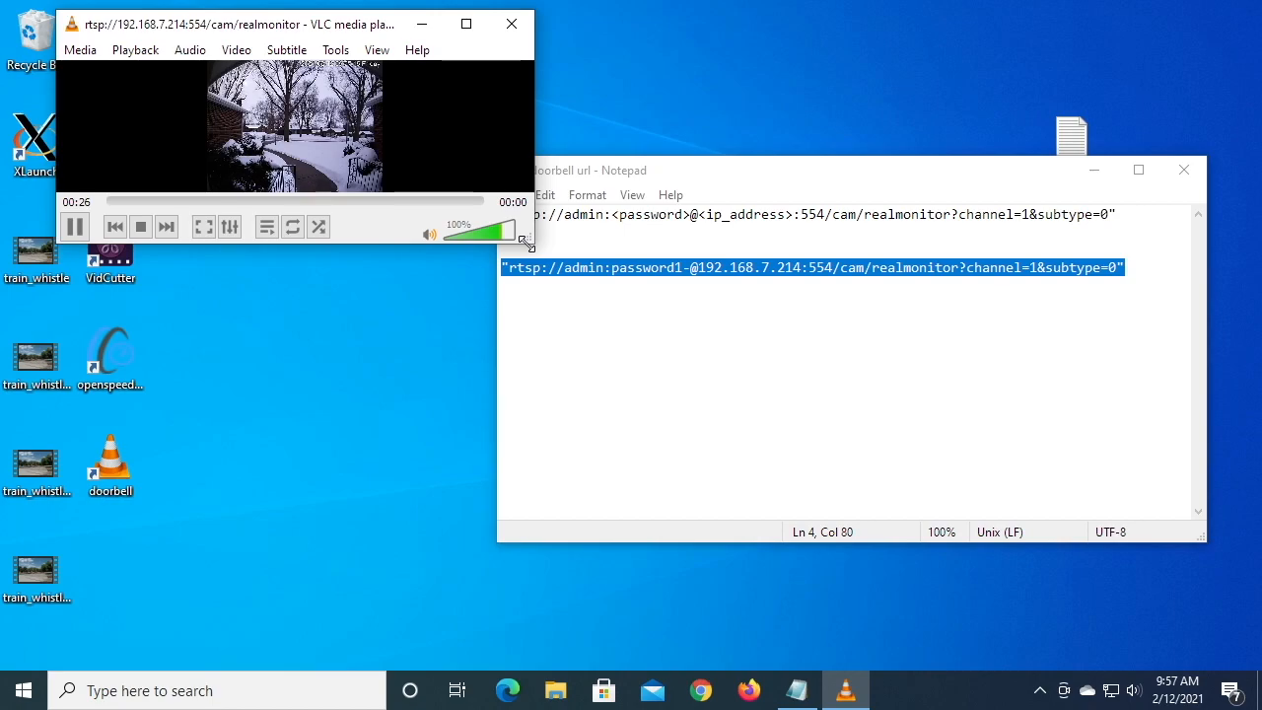
drag(525, 241, 568, 434)
drag(217, 28, 481, 30)
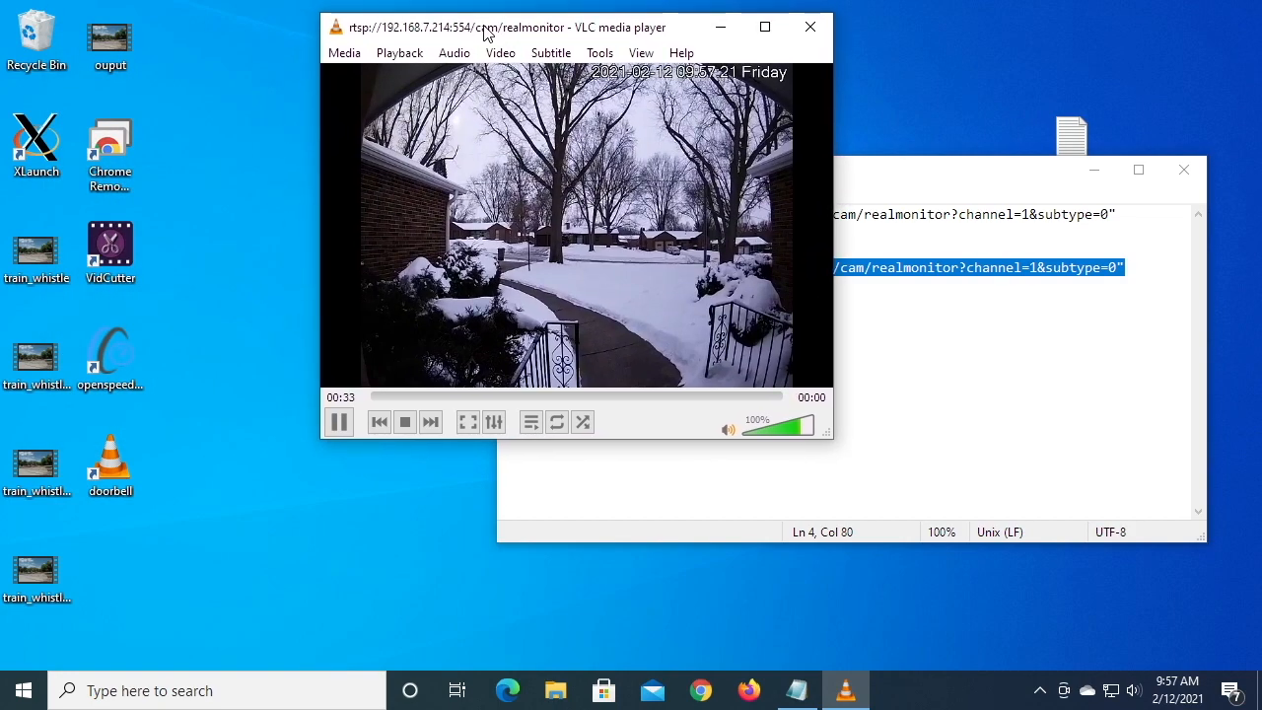